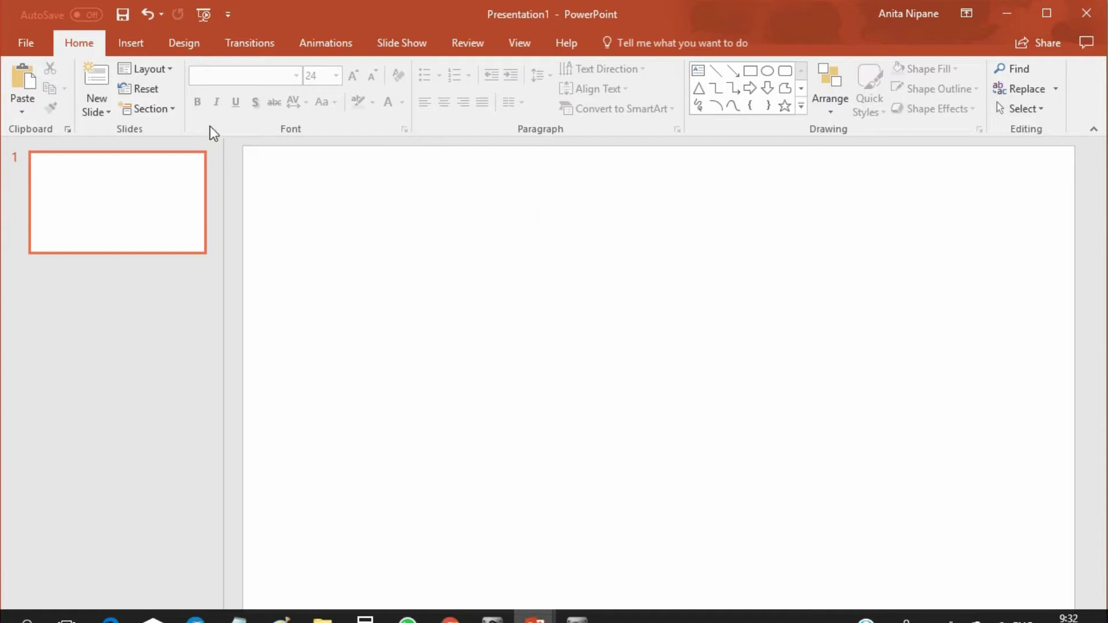
# Step: Insert the Book_cover_free_tools_design 3 picture, shrink it and move it to the slide centre
pyautogui.click(143, 45)
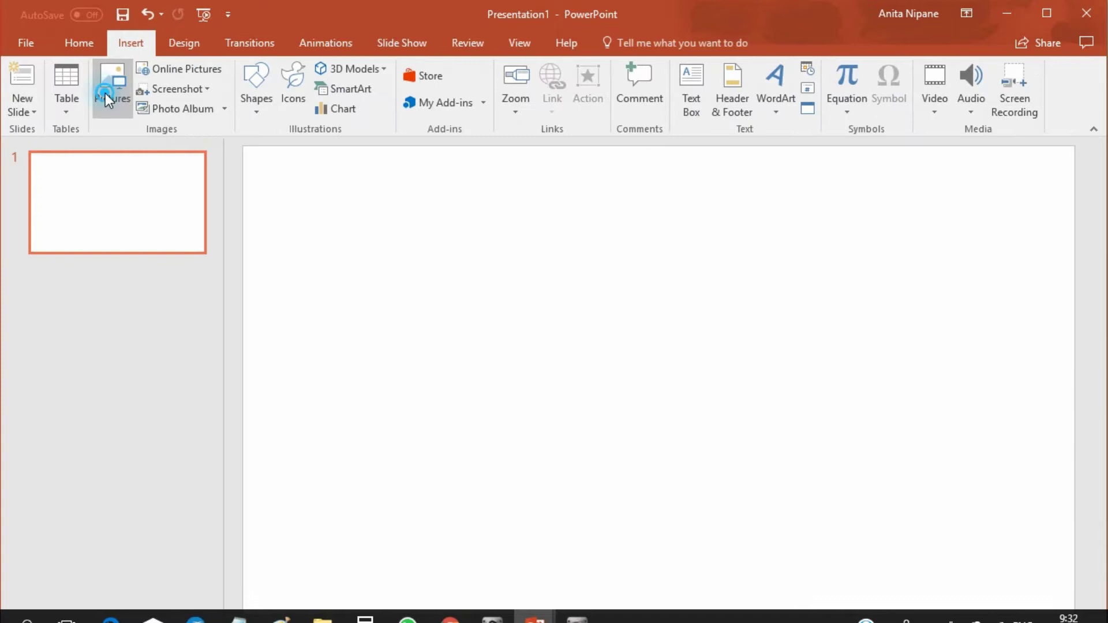
pyautogui.click(107, 98)
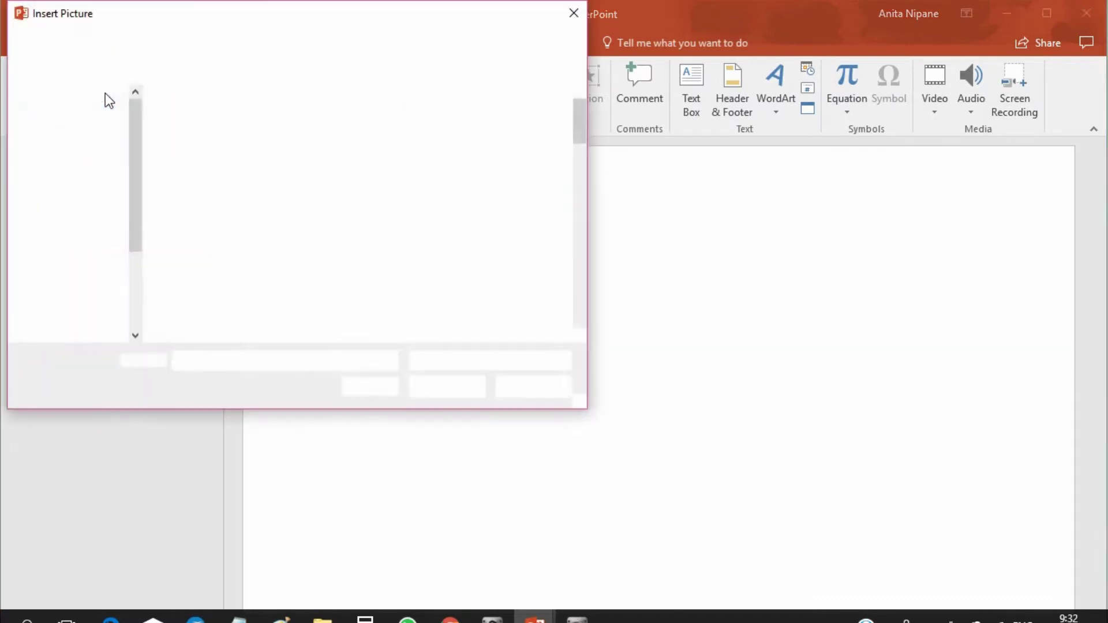
pyautogui.moveTo(581, 118); pyautogui.dragTo(580, 135)
pyautogui.doubleClick(233, 242)
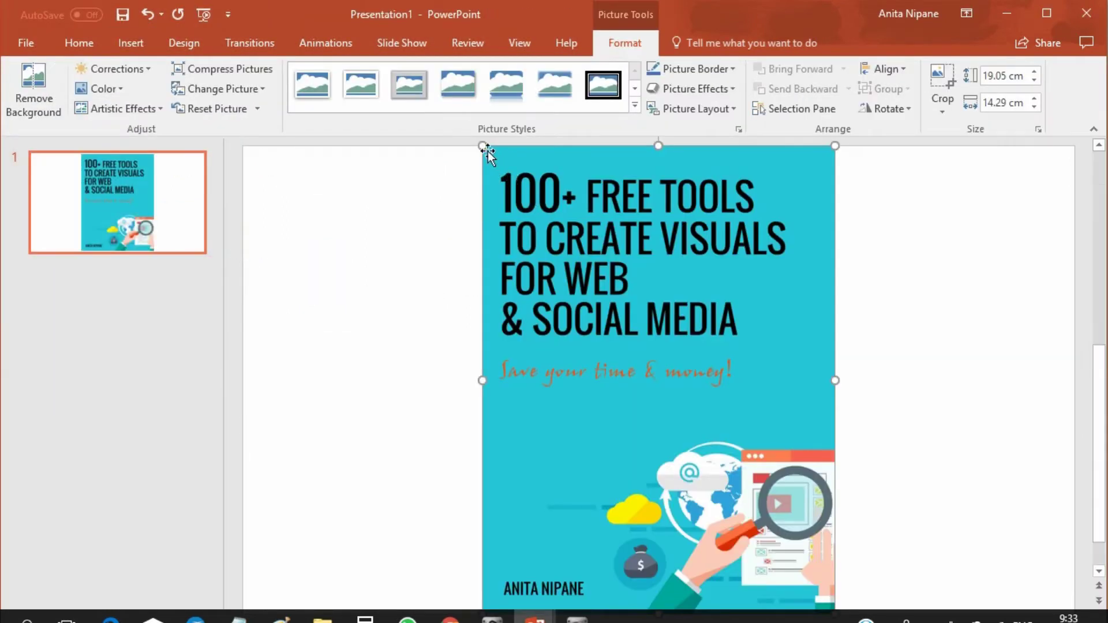
pyautogui.moveTo(483, 145); pyautogui.dragTo(609, 288)
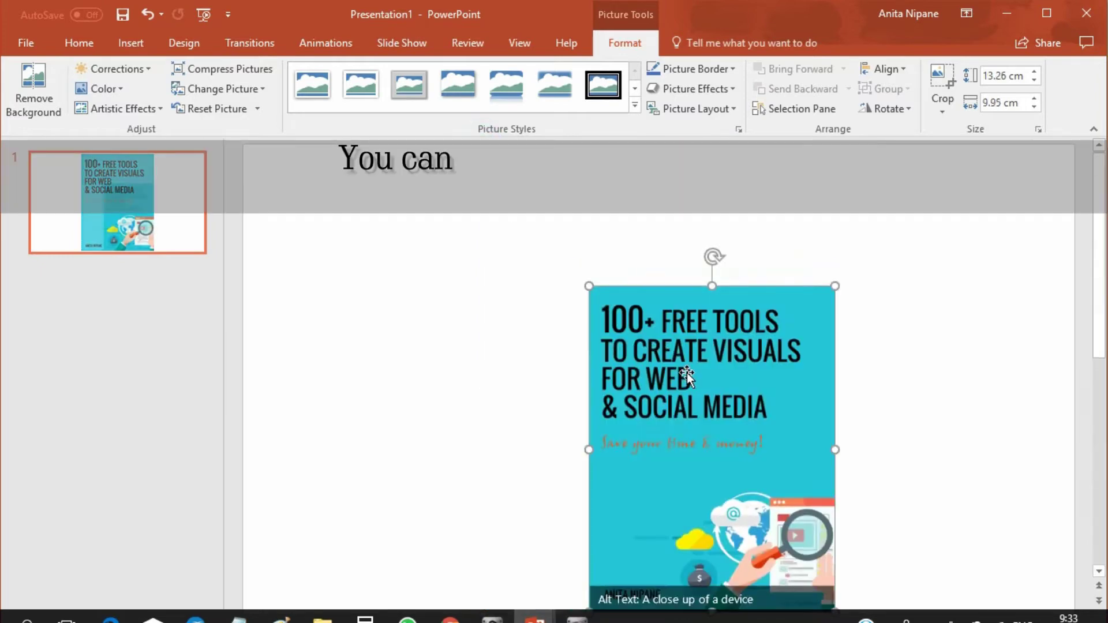
pyautogui.moveTo(687, 373); pyautogui.dragTo(616, 301)
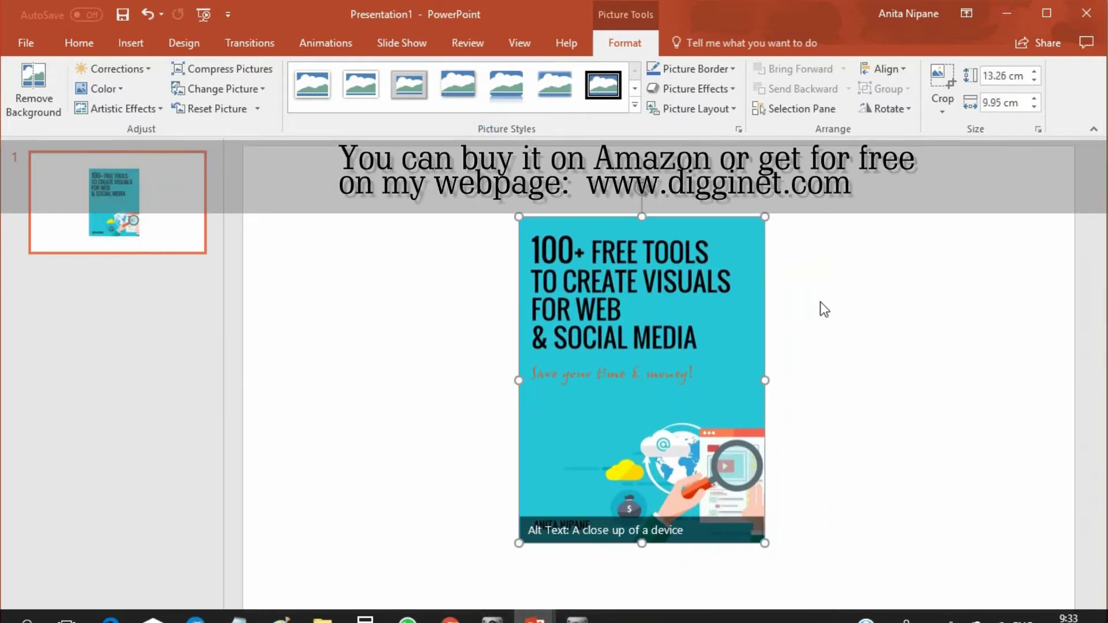
pyautogui.click(895, 281)
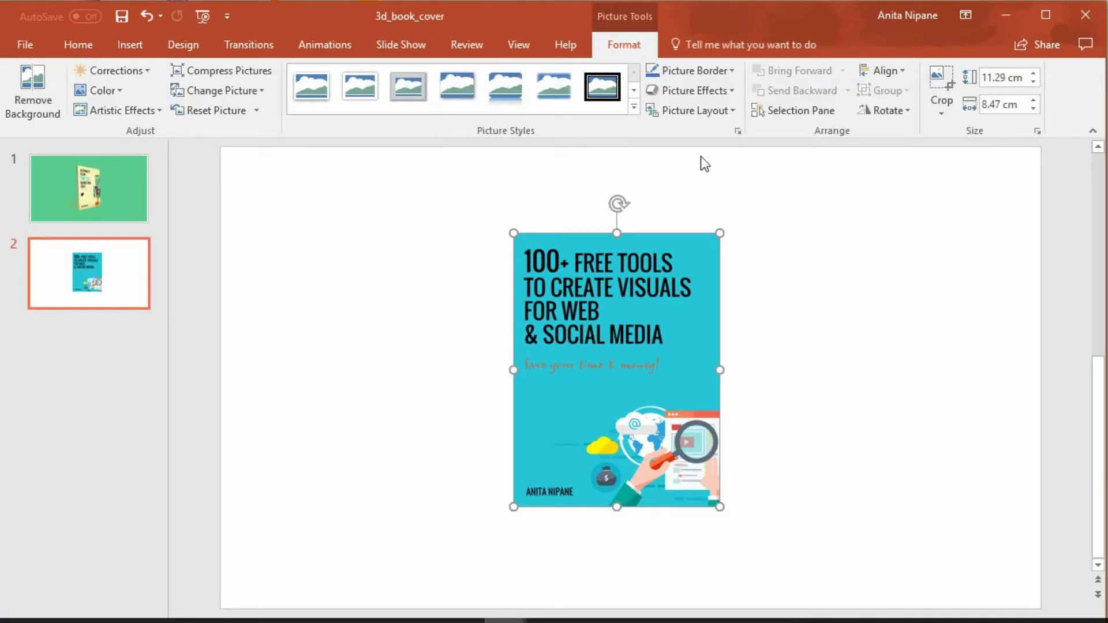
# Step: Apply the Perspective: Contrasting Right 3-D rotation to the book-cover picture
pyautogui.click(711, 94)
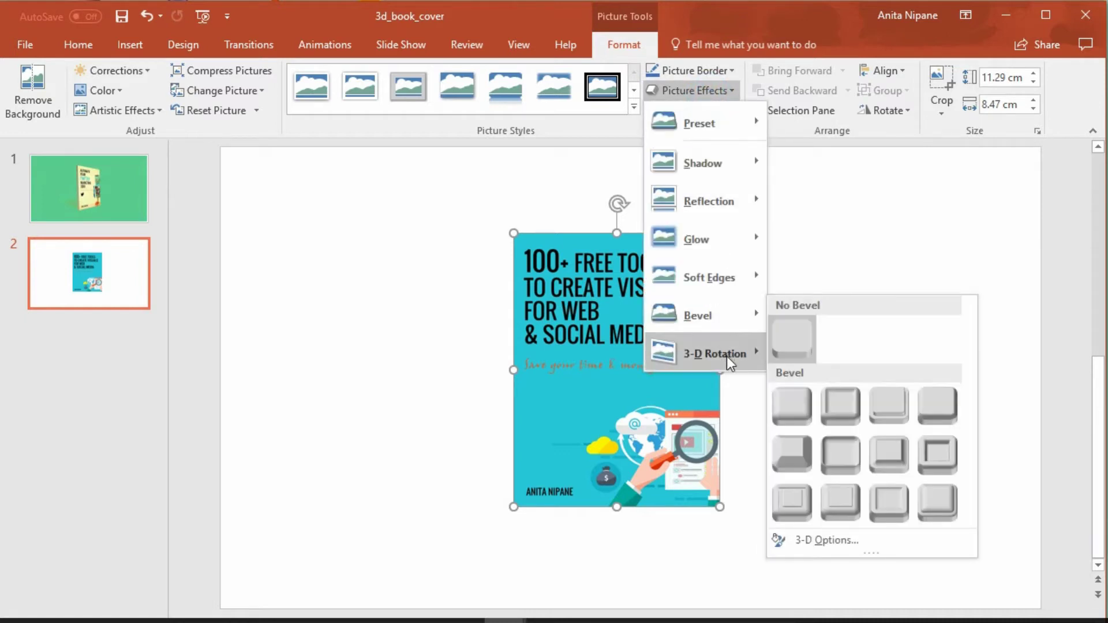
pyautogui.moveTo(726, 356)
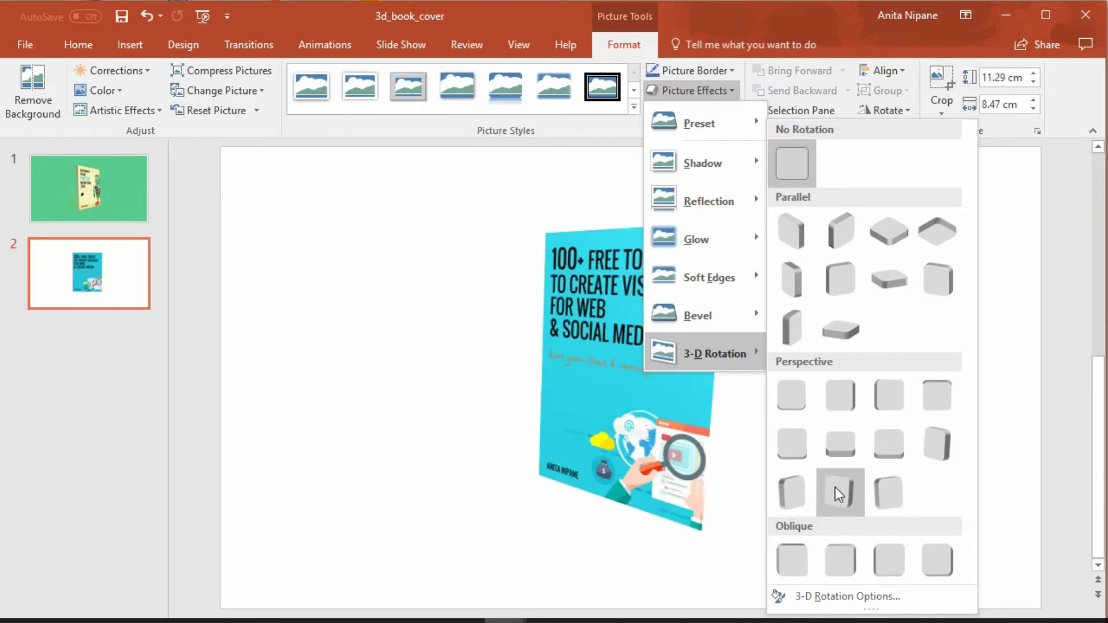
pyautogui.click(797, 489)
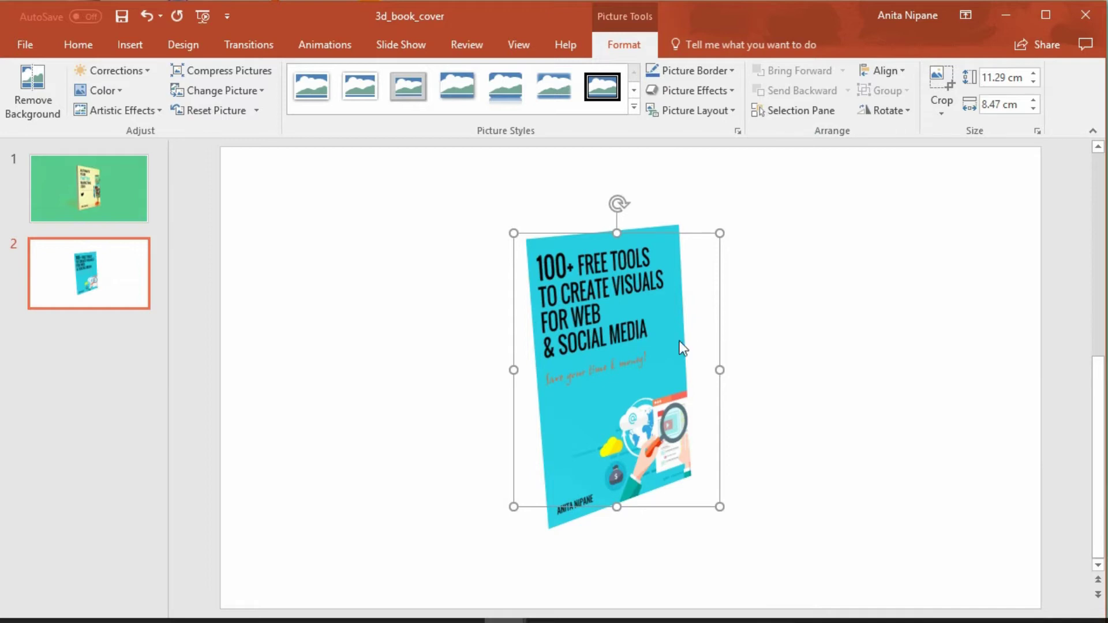
pyautogui.click(648, 339)
# Step: In Format Picture's 3-D Format, raise the cover's depth size to 13.5 pt
pyautogui.rightClick(647, 339)
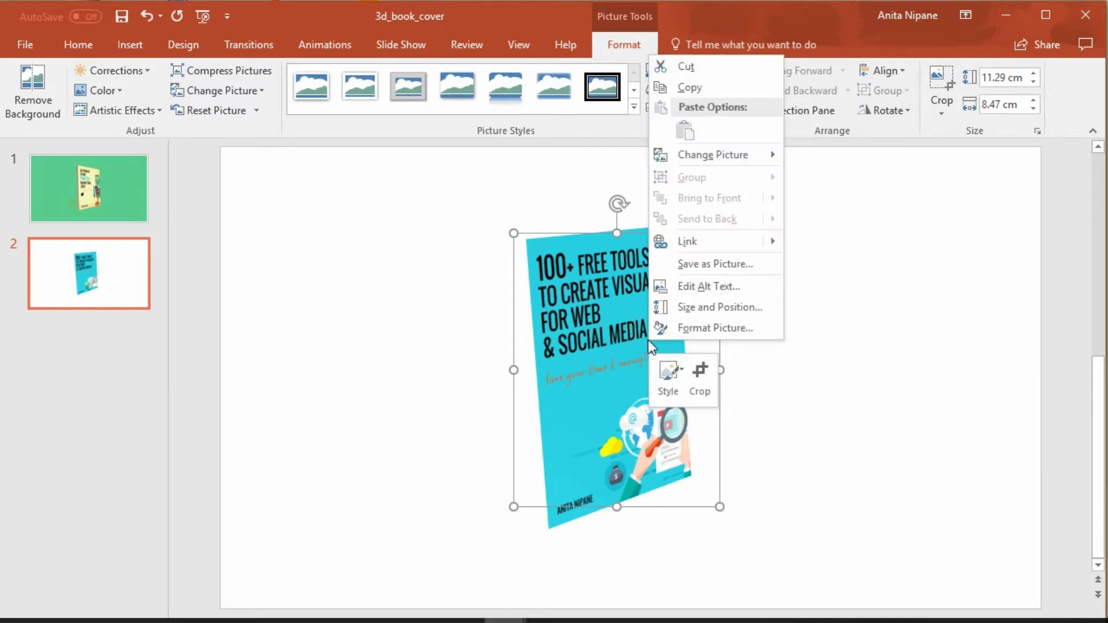
pyautogui.click(698, 328)
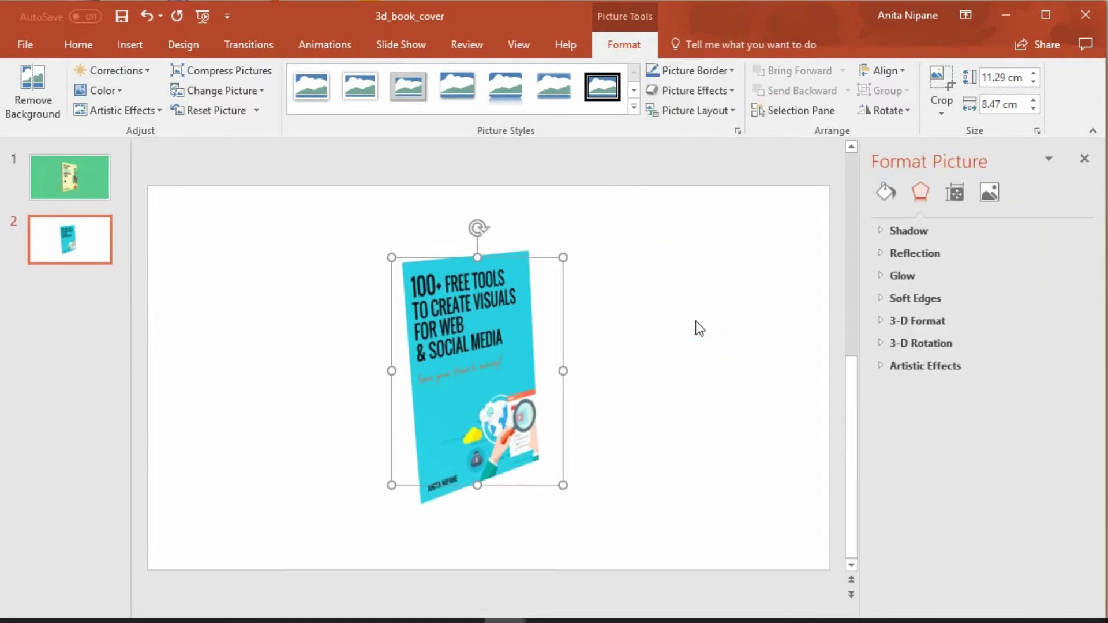
pyautogui.click(911, 327)
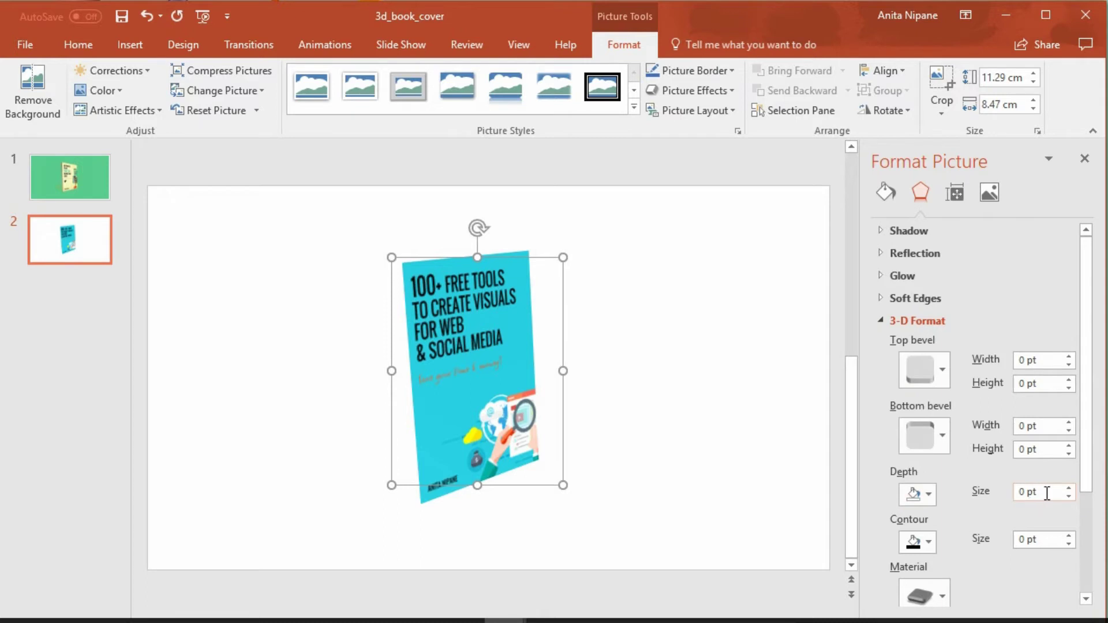
pyautogui.click(1069, 487)
pyautogui.click(1068, 486)
pyautogui.click(1068, 487)
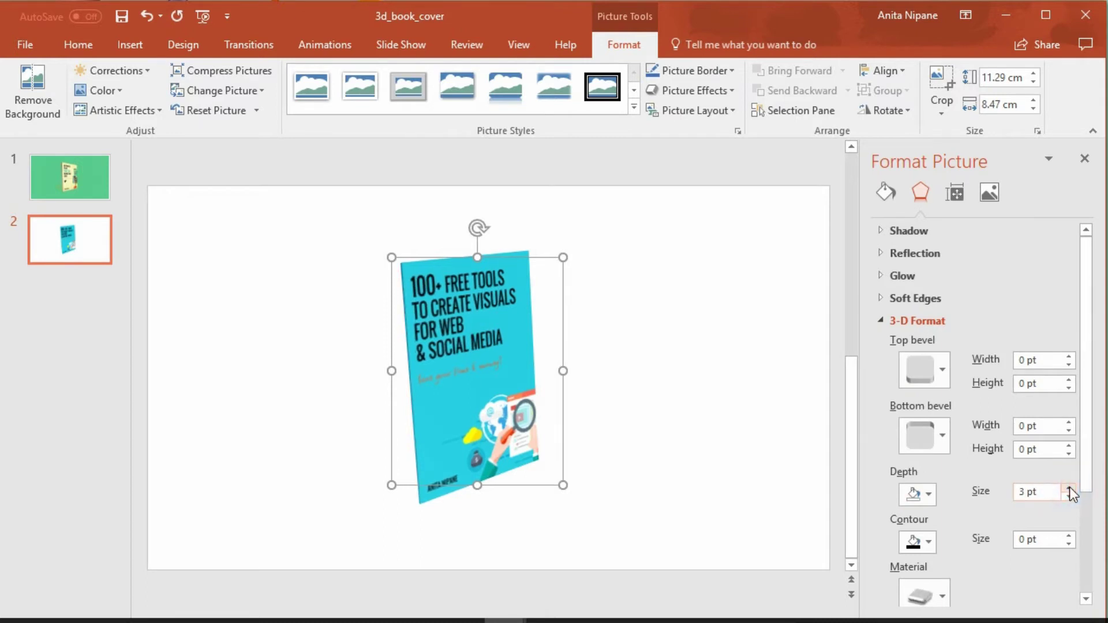
pyautogui.click(1068, 487)
pyautogui.click(1068, 487)
pyautogui.click(1068, 487)
pyautogui.click(1068, 487)
pyautogui.click(1069, 487)
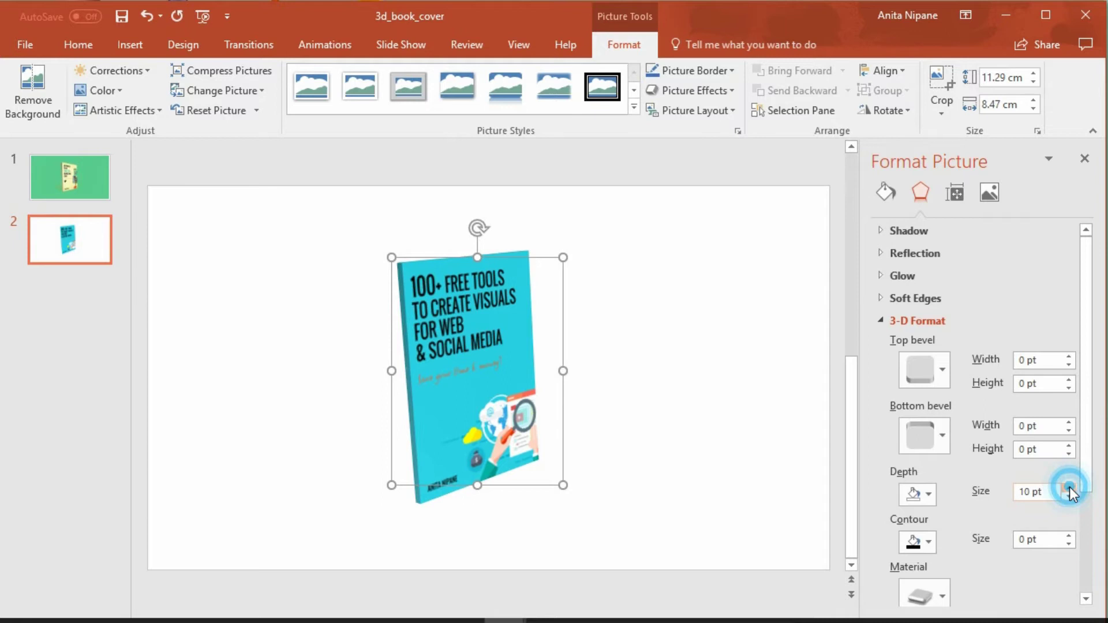
pyautogui.click(1068, 487)
pyautogui.click(1069, 487)
pyautogui.click(1069, 487)
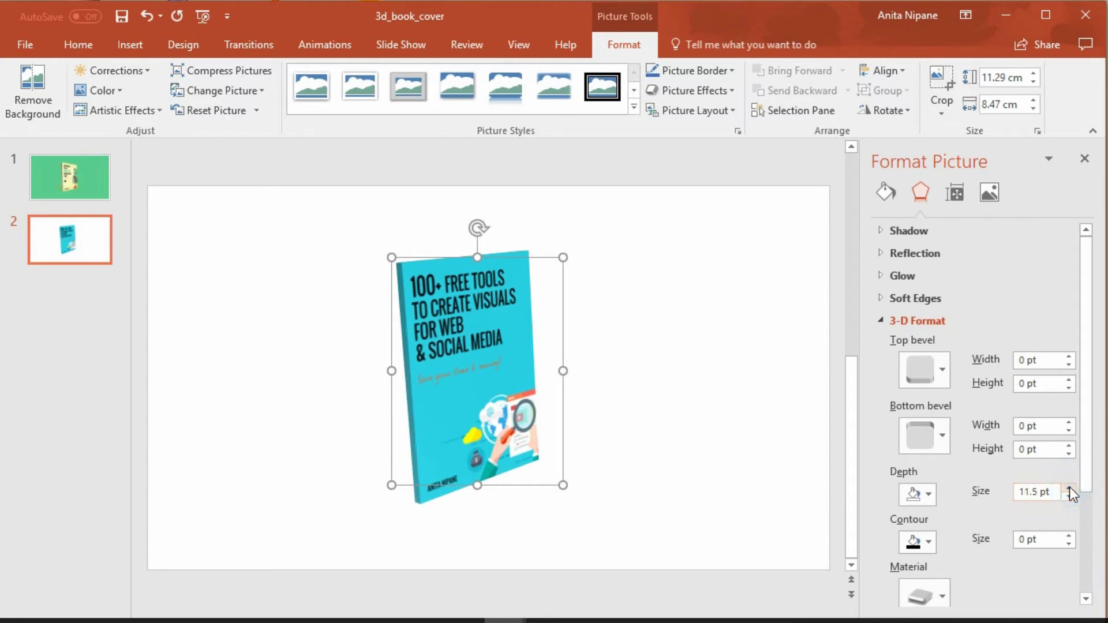
pyautogui.click(1069, 487)
pyautogui.click(1069, 487)
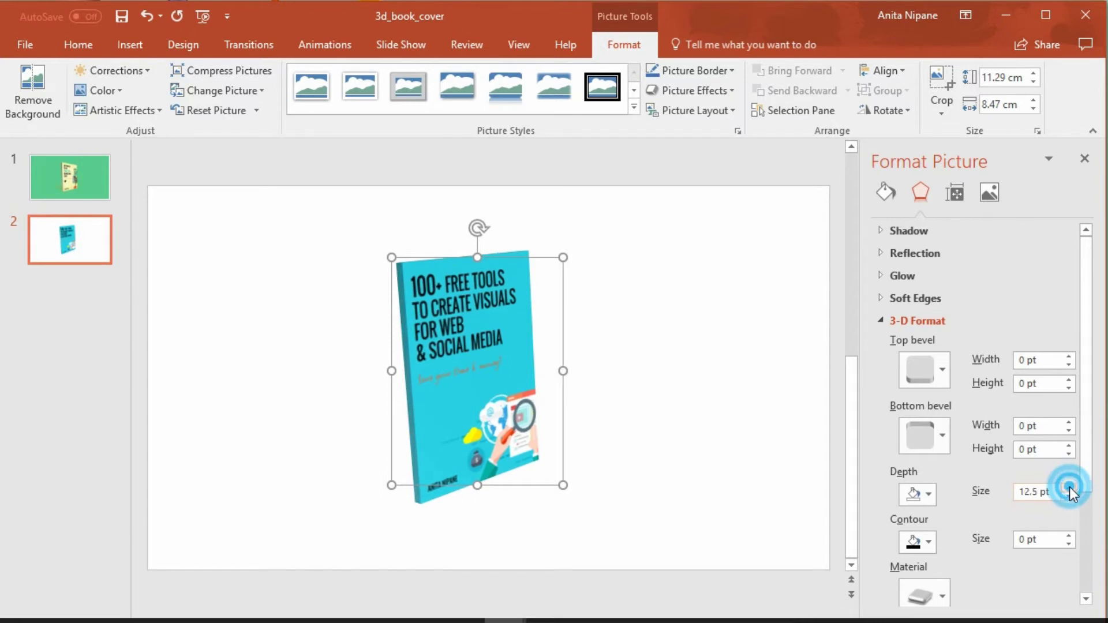
pyautogui.click(1069, 487)
pyautogui.click(1068, 486)
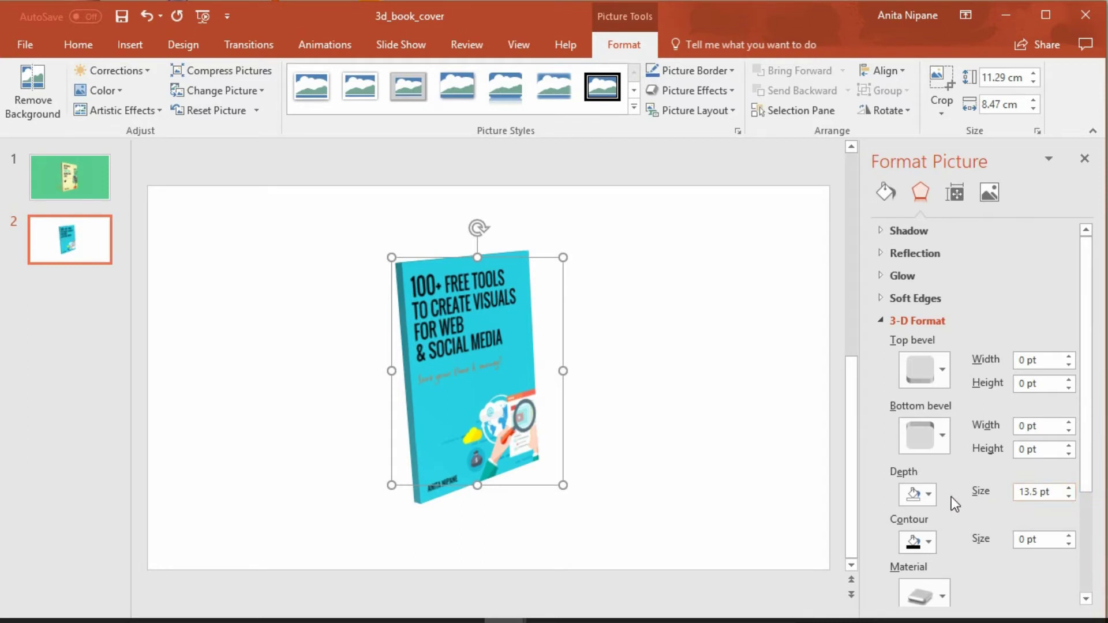
# Step: Colour the book's depth side with a dark teal sampled from the cover by eyedropper
pyautogui.click(927, 490)
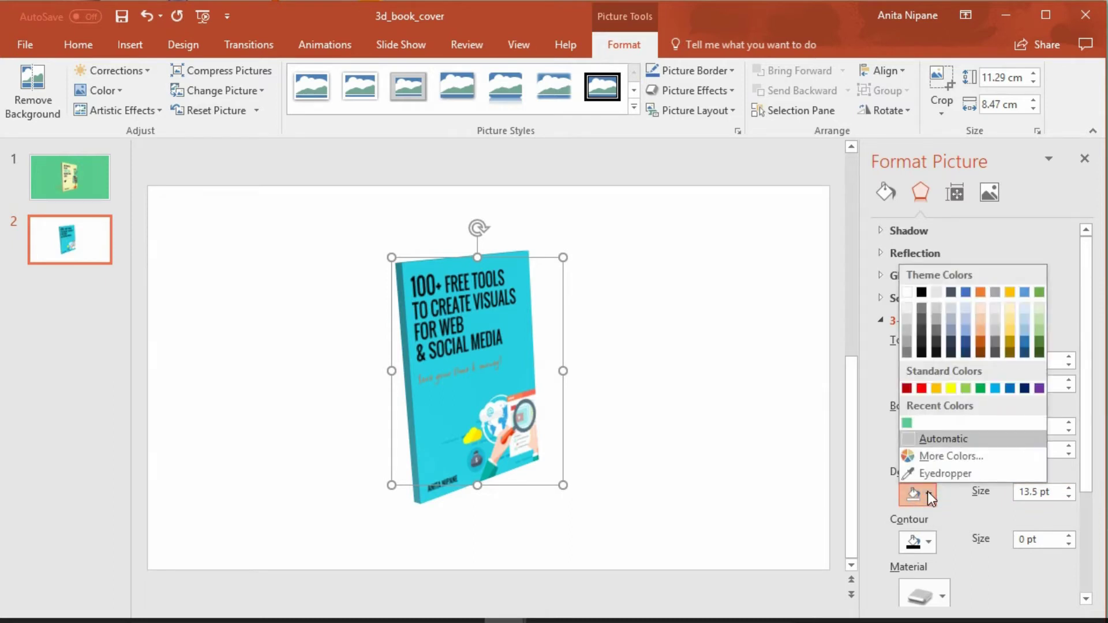
pyautogui.click(1009, 388)
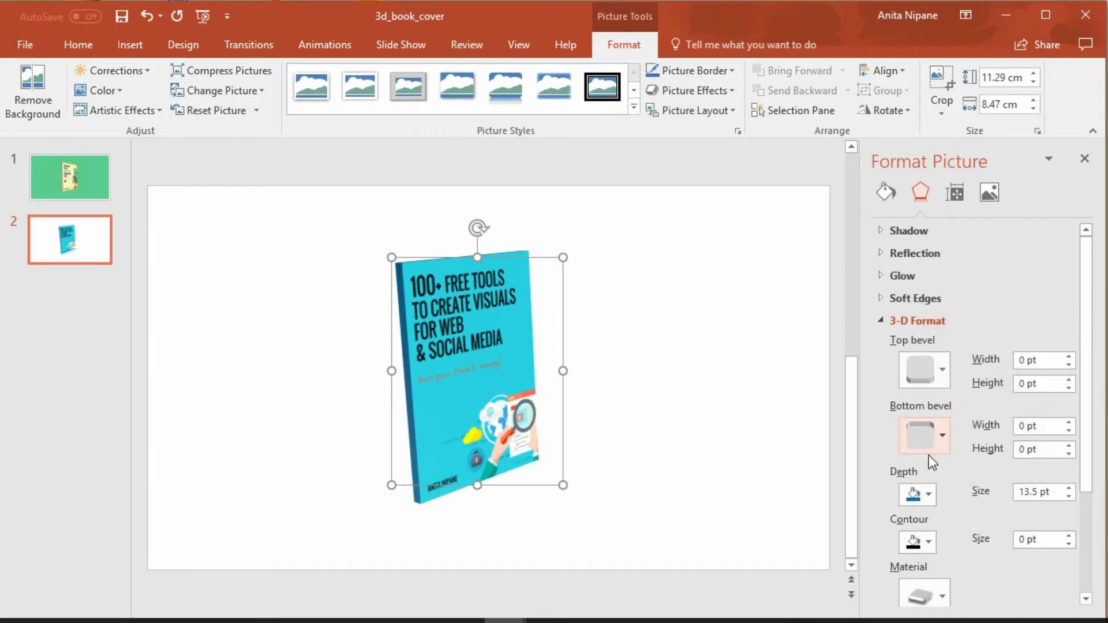
pyautogui.click(933, 494)
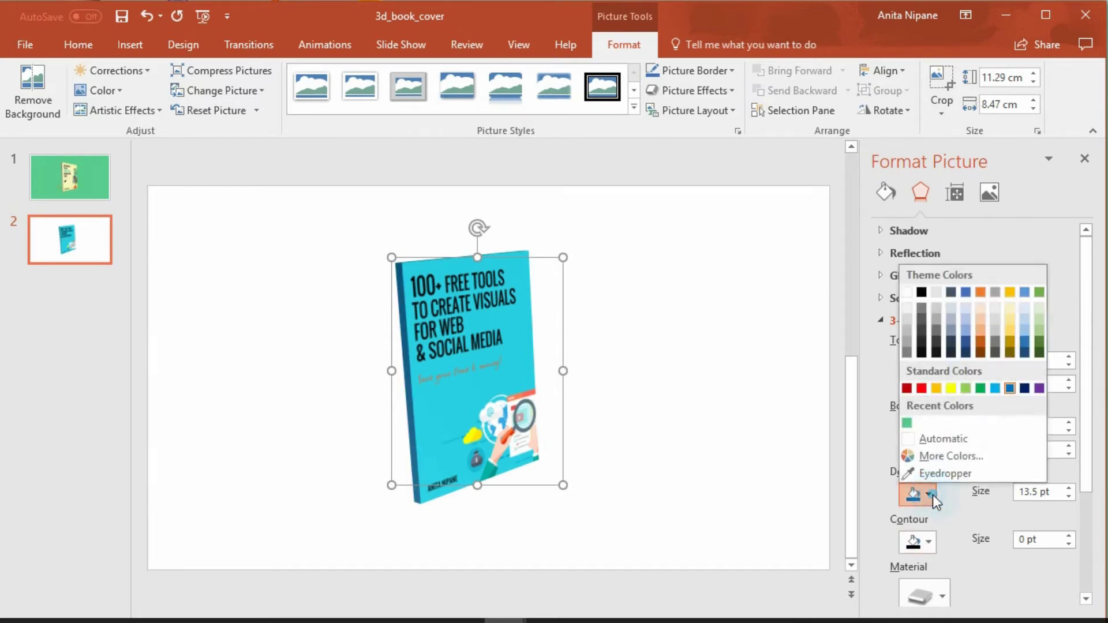
pyautogui.click(946, 477)
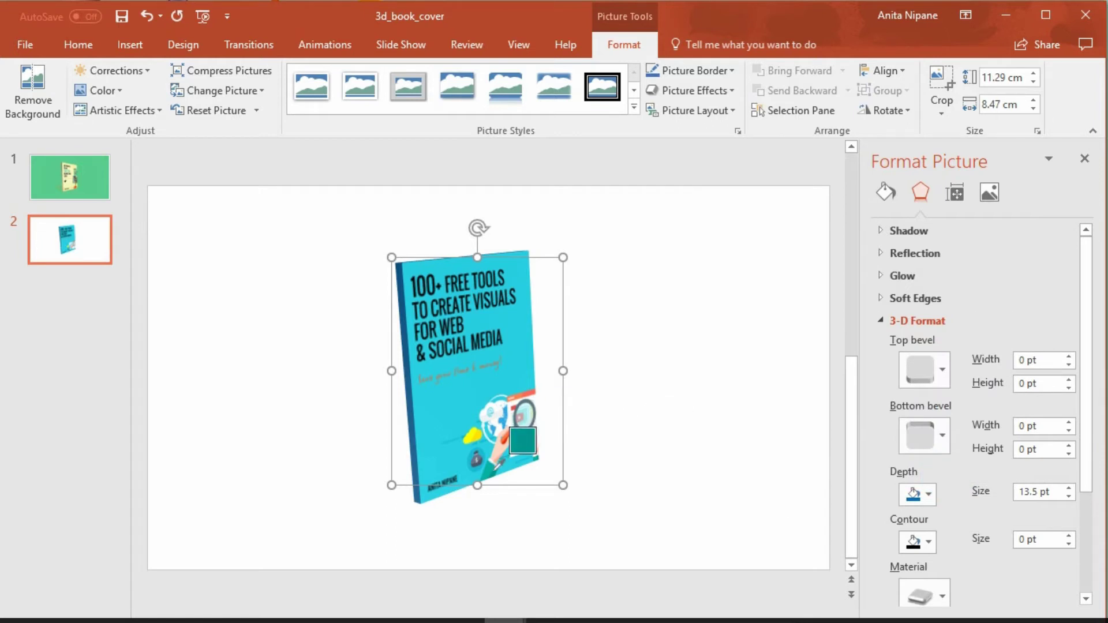
pyautogui.click(484, 481)
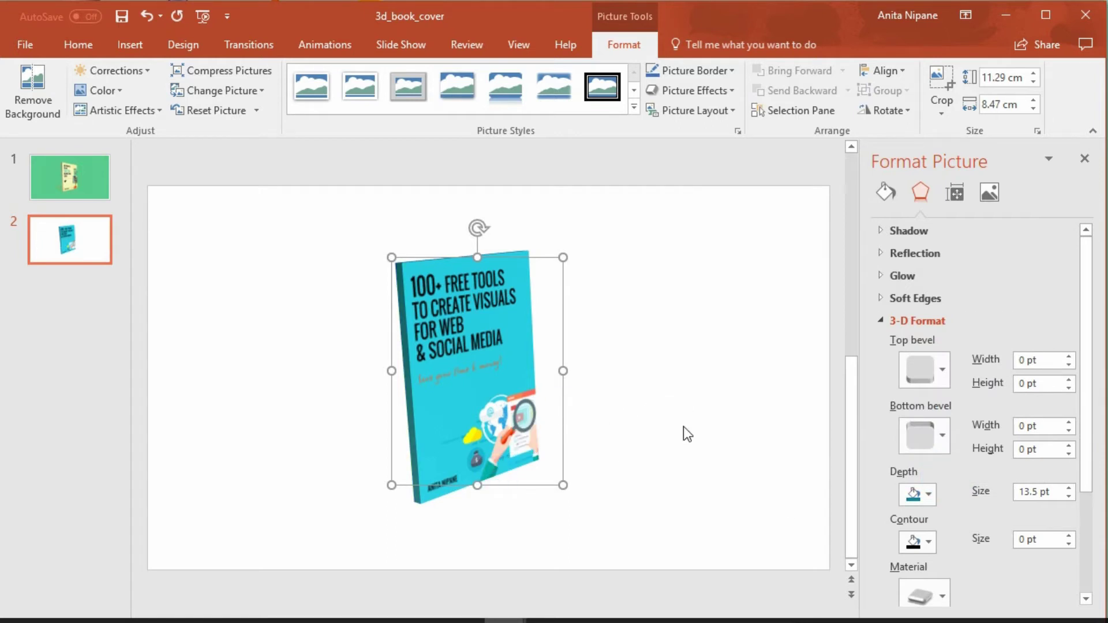
pyautogui.click(930, 498)
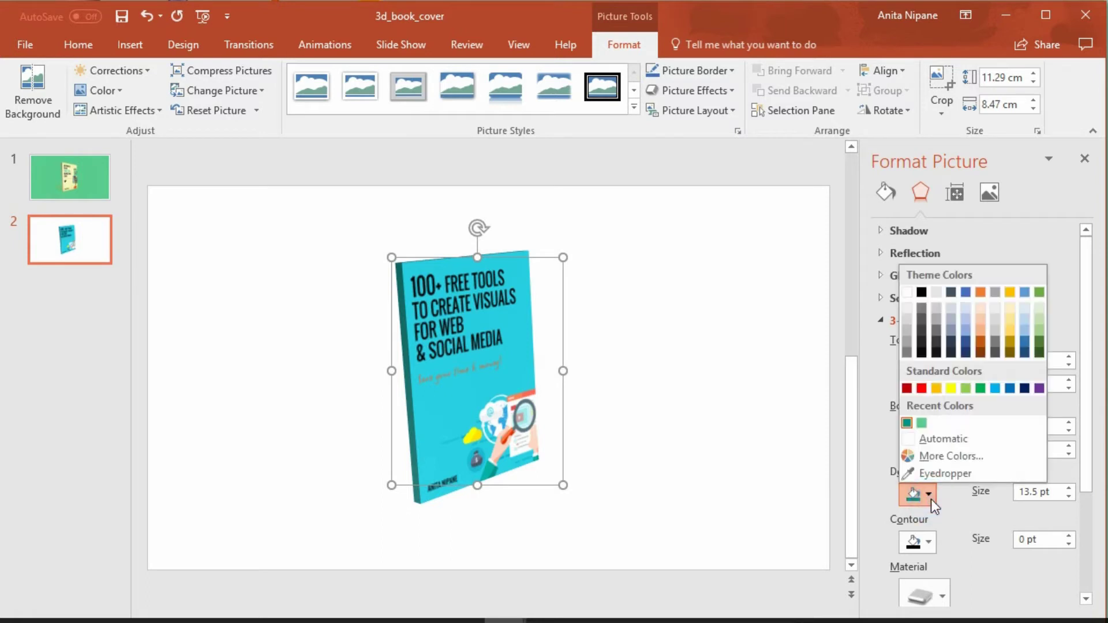
pyautogui.click(949, 439)
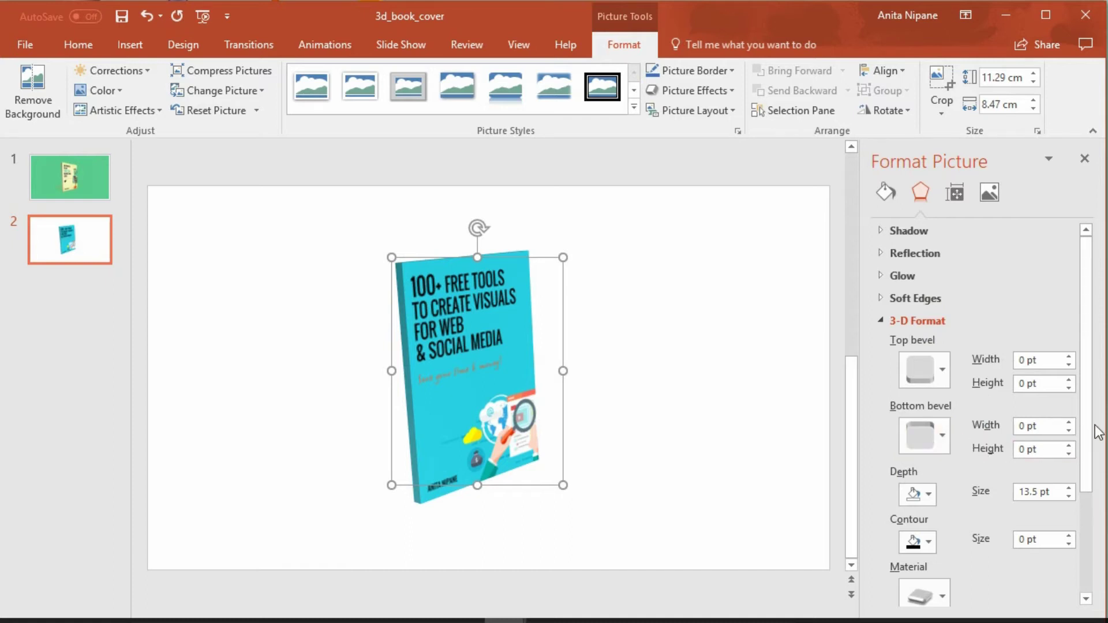
# Step: Set the cover's 3-D X rotation to 320° and Y rotation to 0°
pyautogui.moveTo(1088, 426); pyautogui.dragTo(1102, 583)
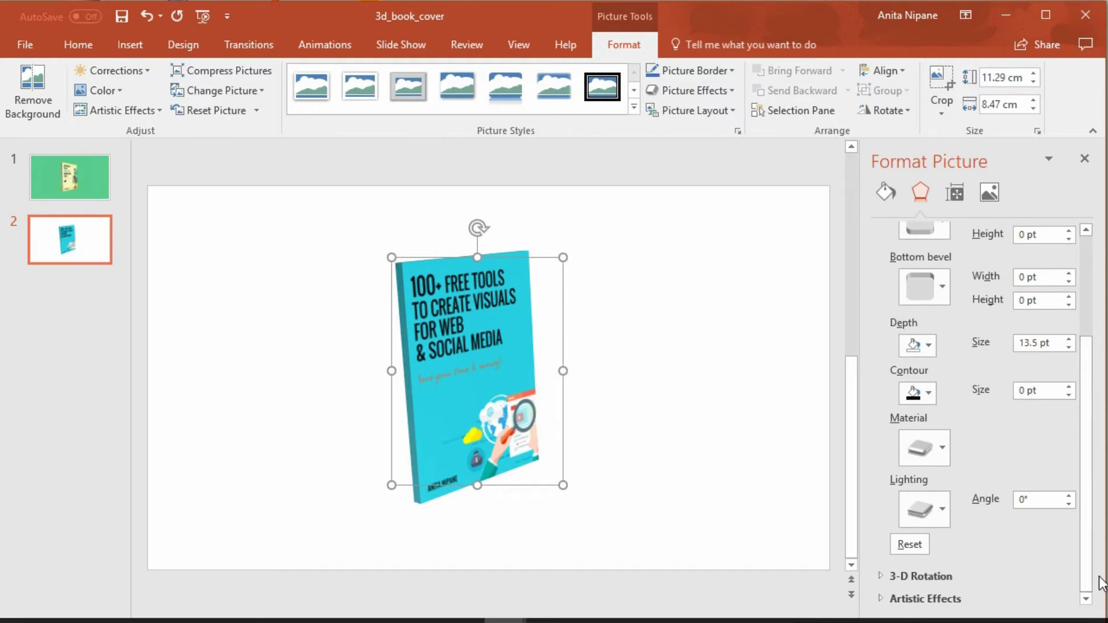
pyautogui.click(919, 576)
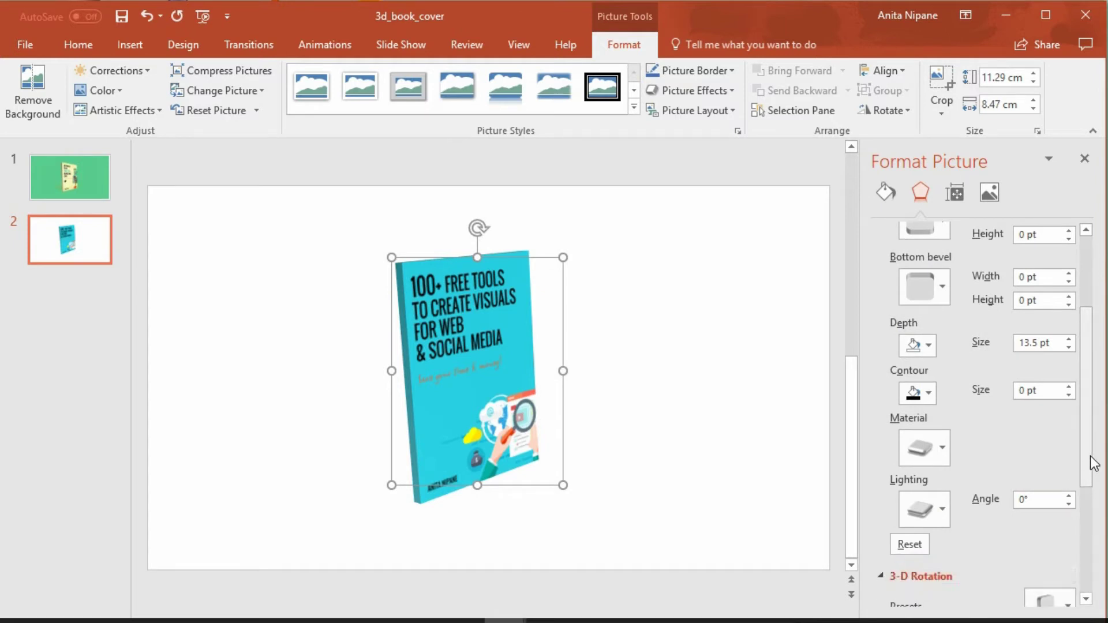
pyautogui.moveTo(1083, 455); pyautogui.dragTo(1105, 584)
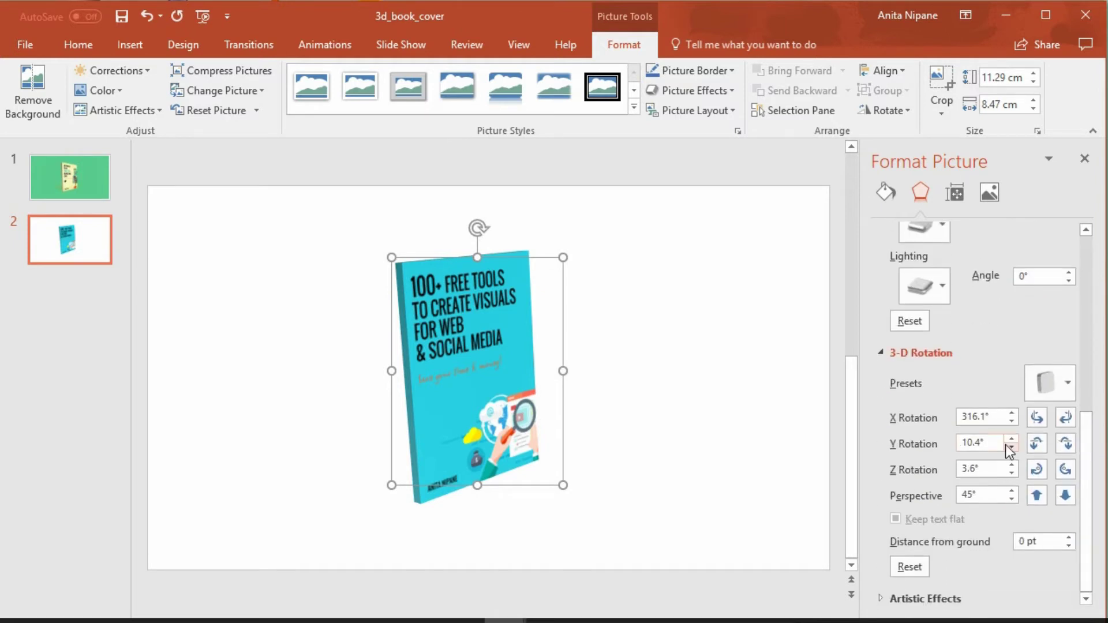
pyautogui.click(1013, 421)
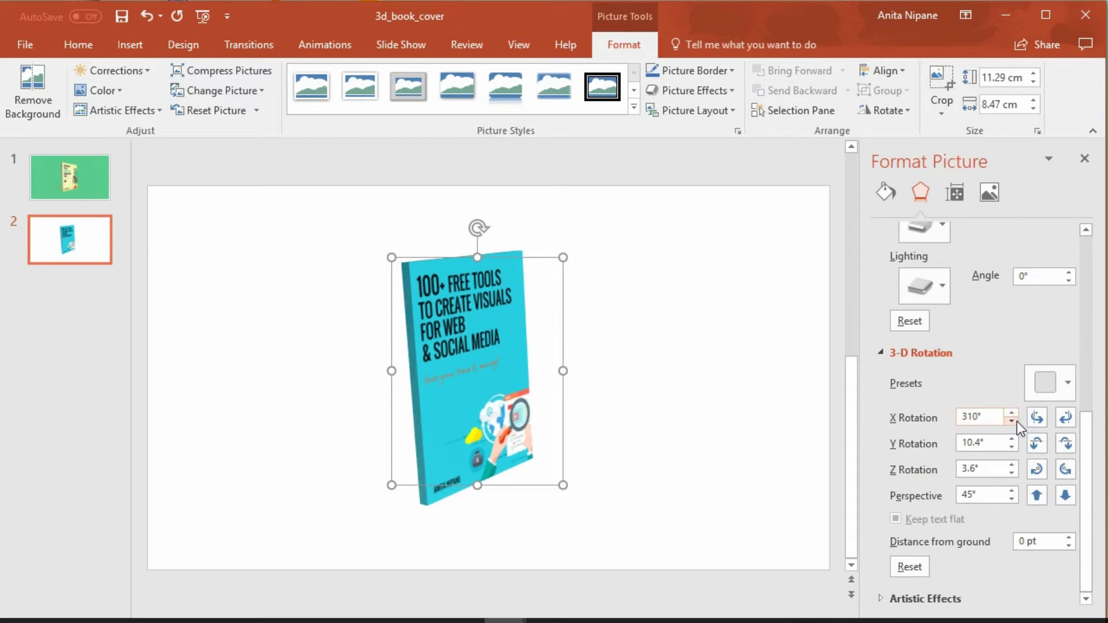
pyautogui.click(1013, 413)
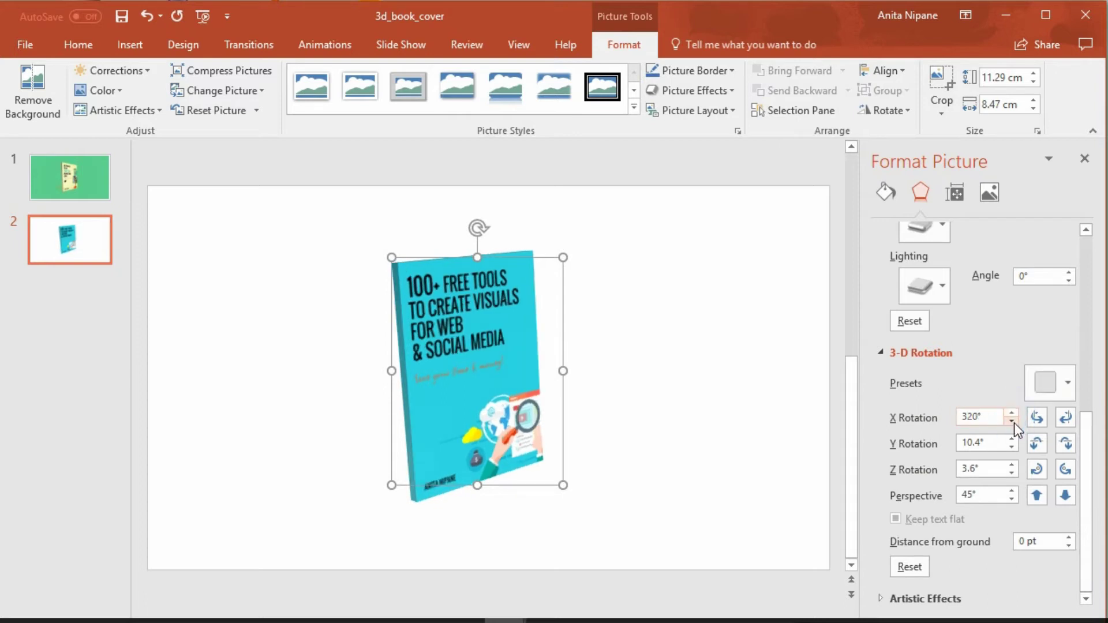
pyautogui.click(1012, 420)
pyautogui.click(1012, 413)
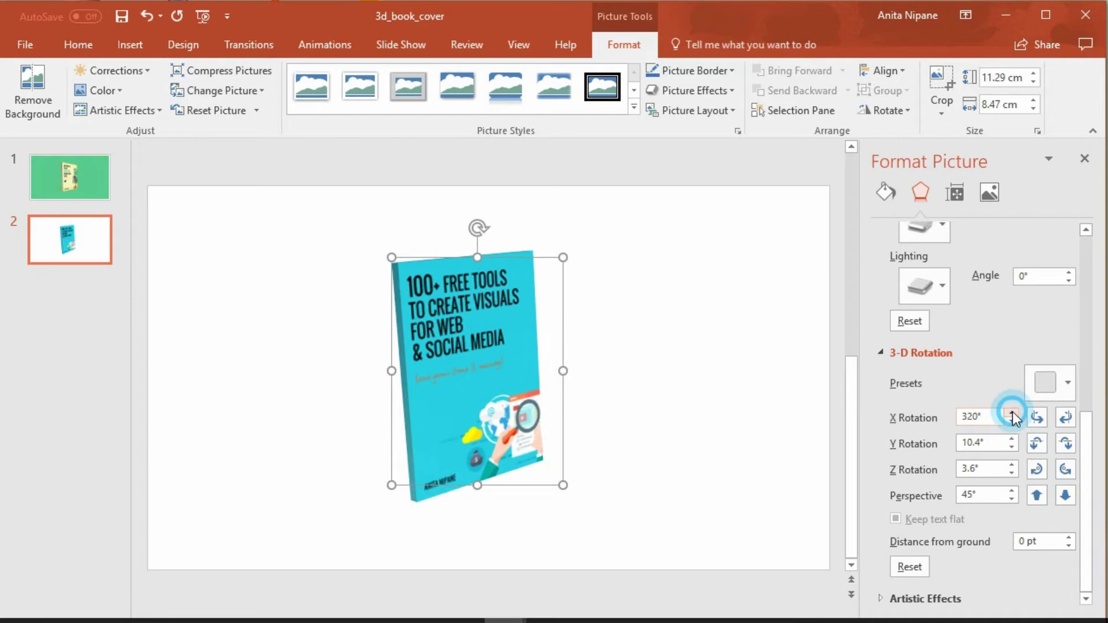
pyautogui.click(1011, 440)
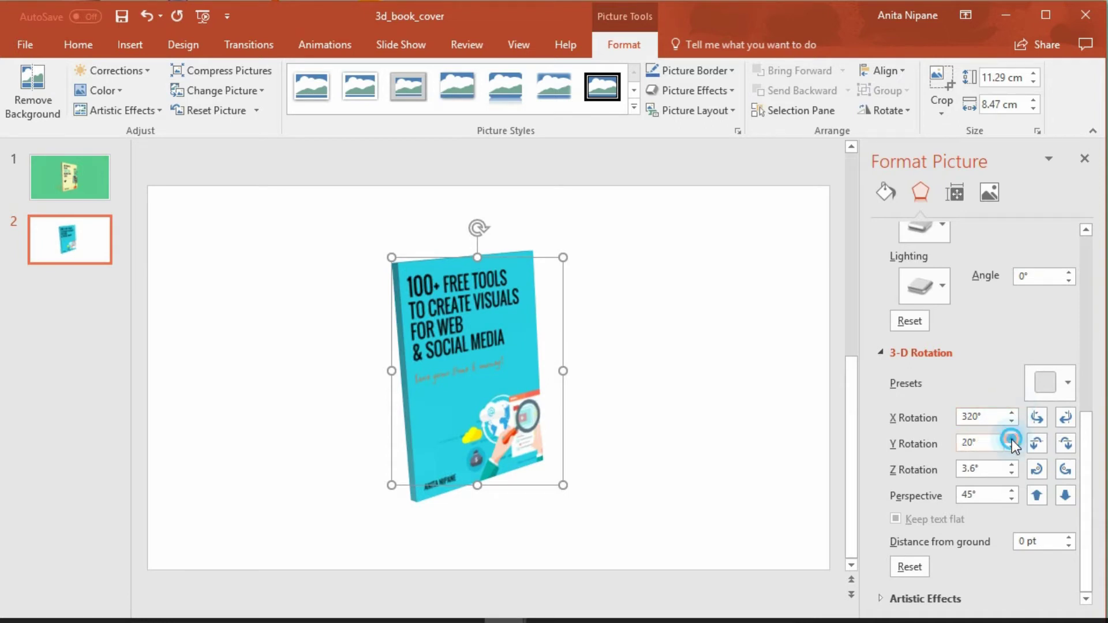
pyautogui.click(1012, 448)
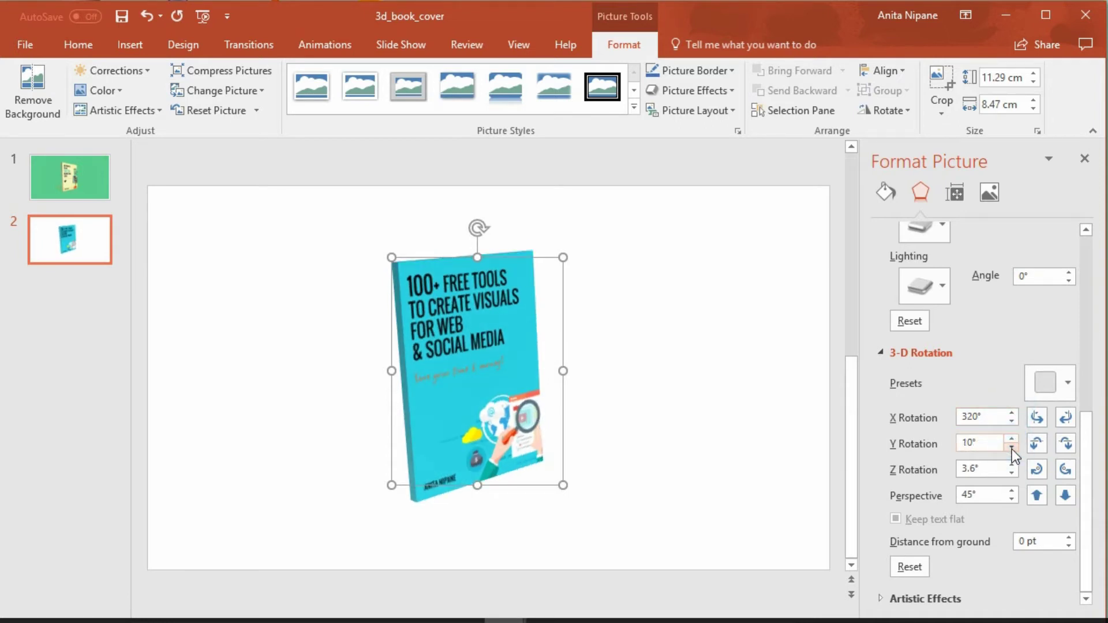
pyautogui.click(1012, 448)
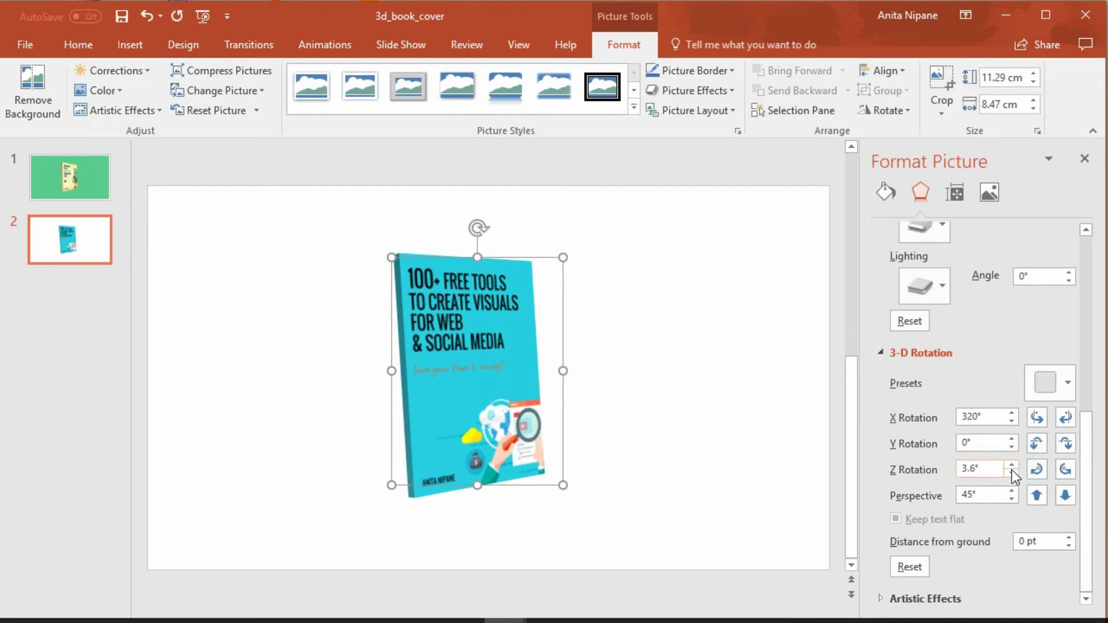
# Step: Set the Z rotation to 2° and the perspective to 85°
pyautogui.click(1013, 474)
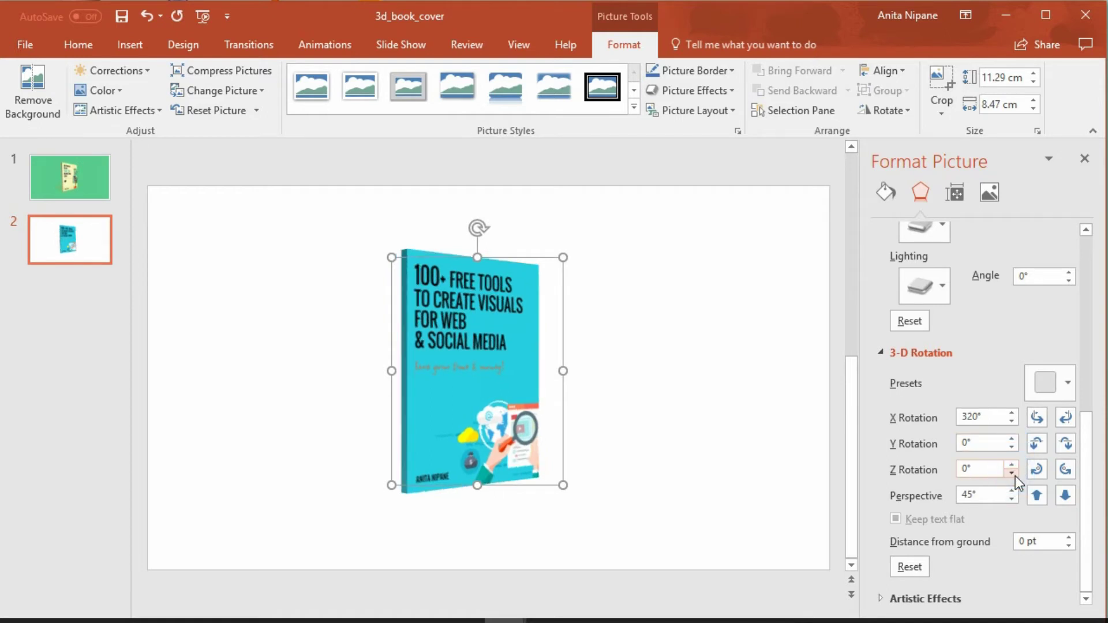
pyautogui.click(982, 469)
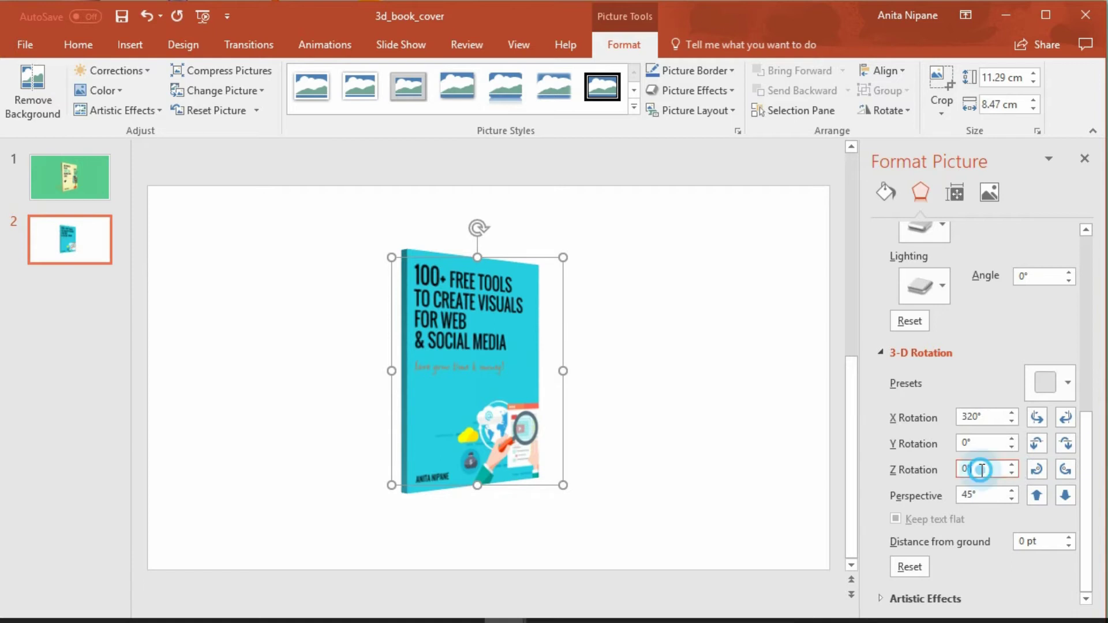
pyautogui.write('2')
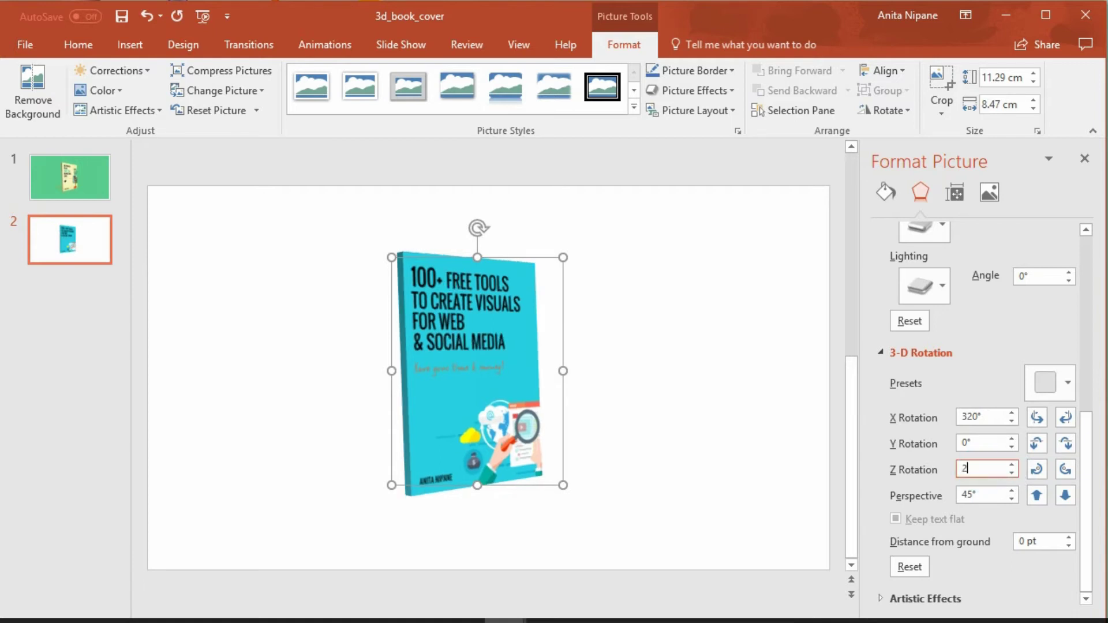
pyautogui.click(1012, 491)
pyautogui.click(1011, 491)
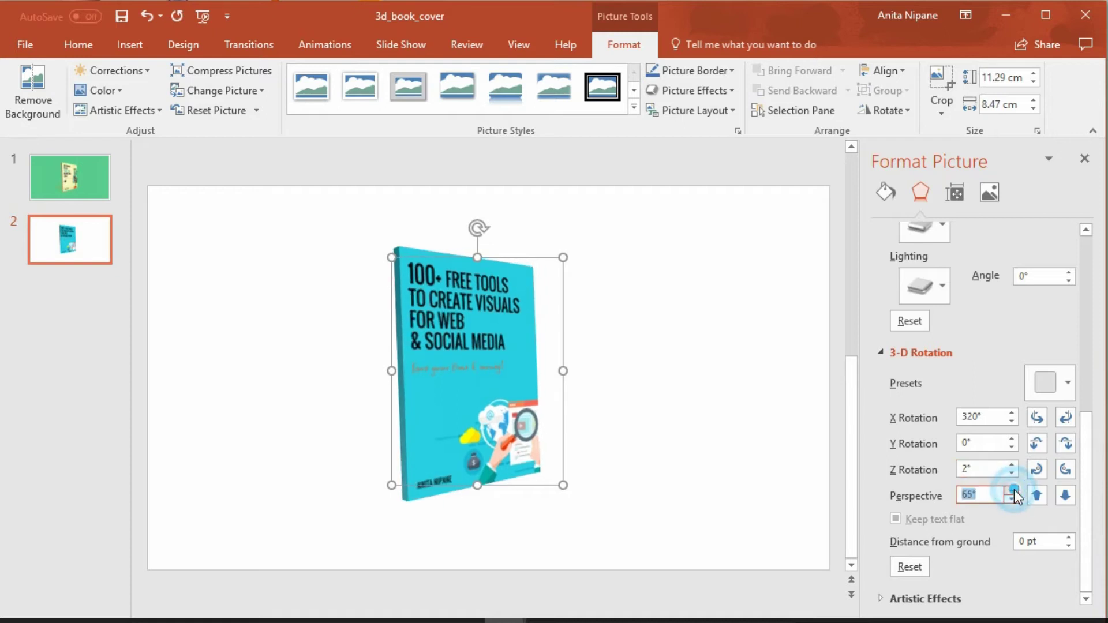
pyautogui.click(1012, 491)
pyautogui.click(1011, 490)
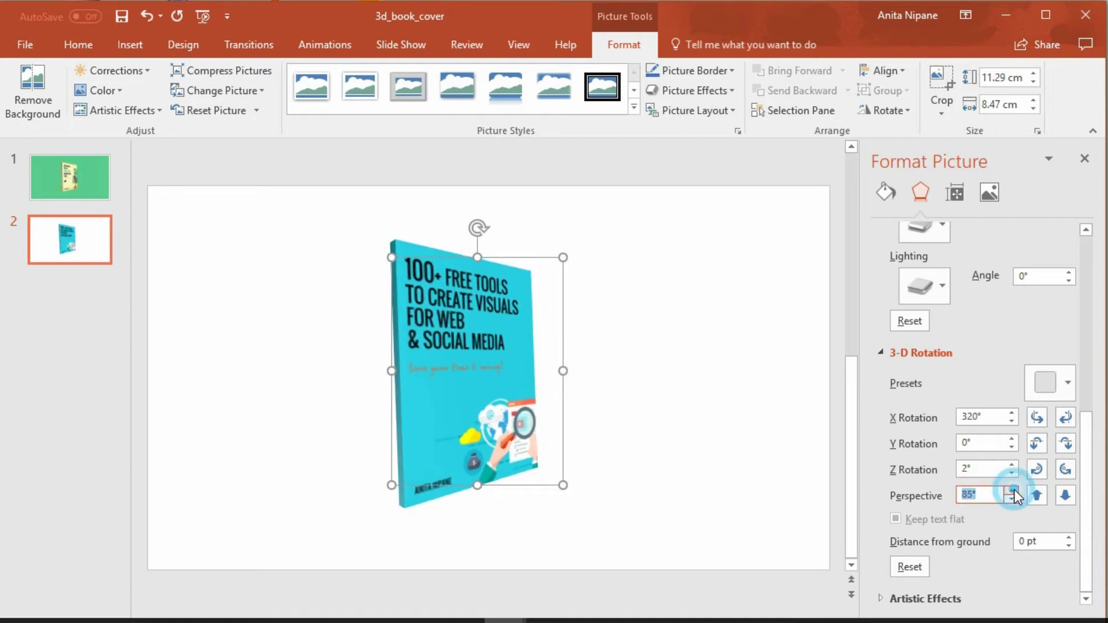
pyautogui.click(1012, 491)
pyautogui.click(1011, 491)
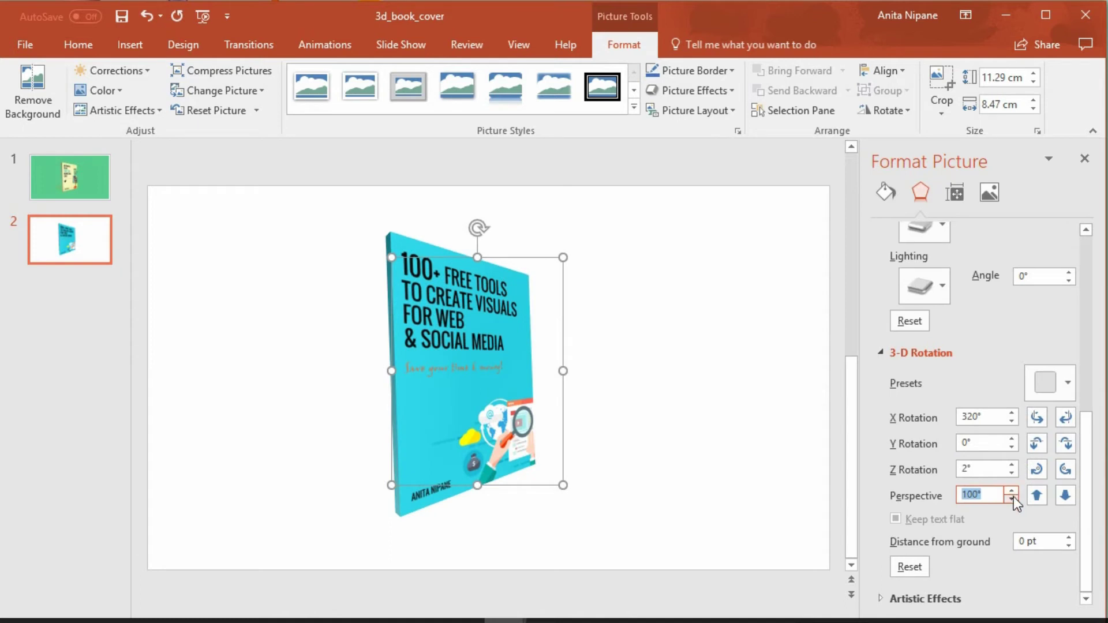
pyautogui.click(1011, 498)
pyautogui.click(1011, 498)
pyautogui.click(1012, 499)
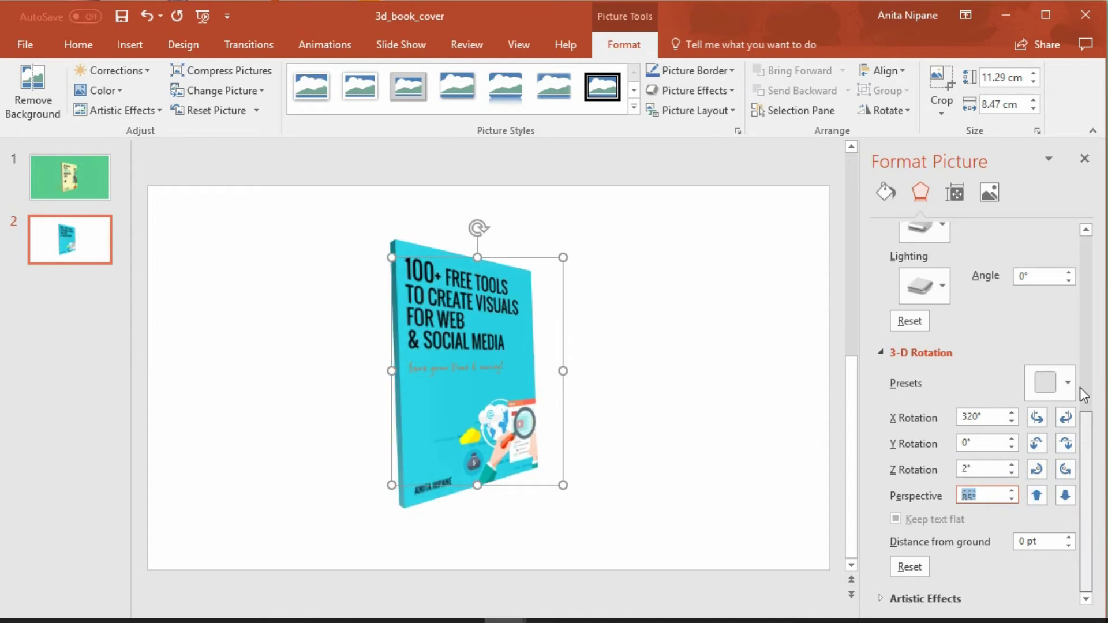
pyautogui.scroll(10, 1079, 387)
# Step: Give the book a Perspective: Upper Left shadow with about 30 pt blur in teal
pyautogui.click(929, 231)
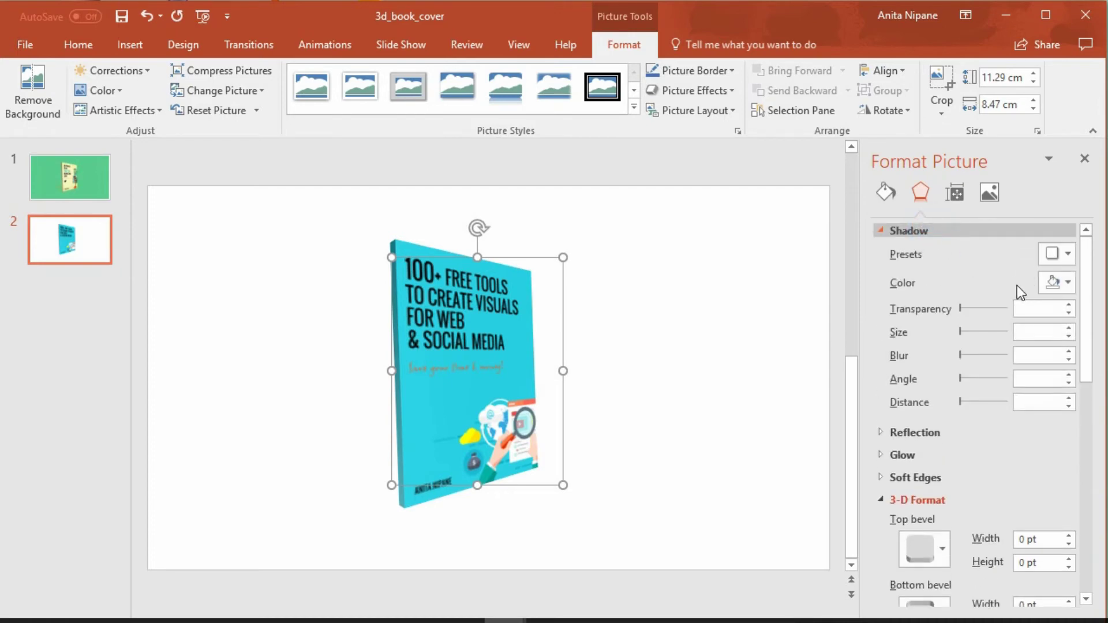
pyautogui.click(1067, 255)
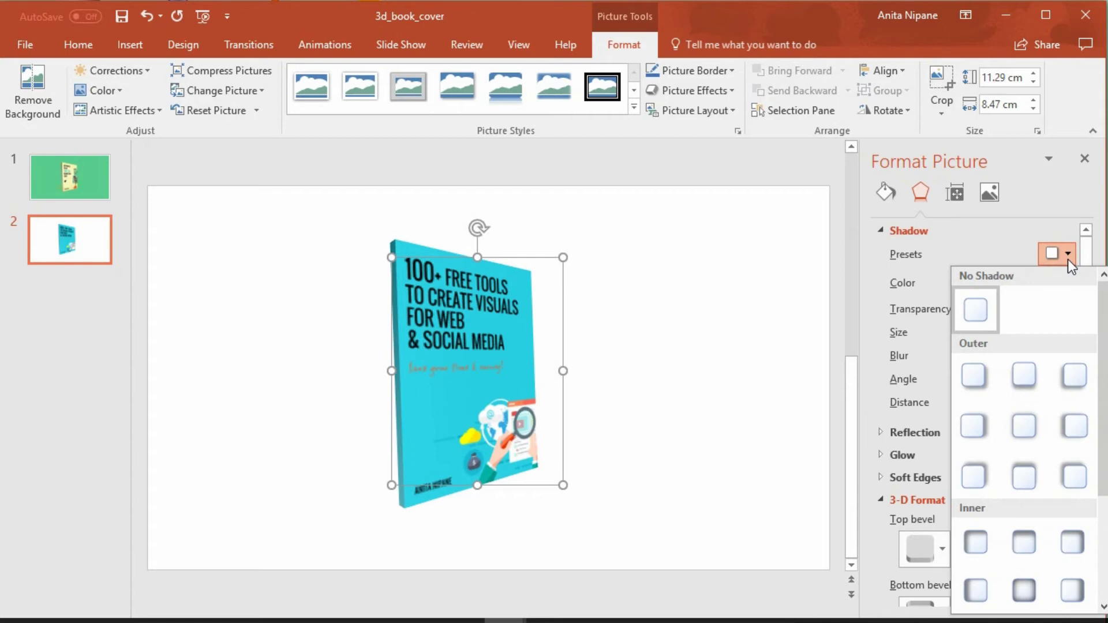
pyautogui.scroll(-3, 1101, 319)
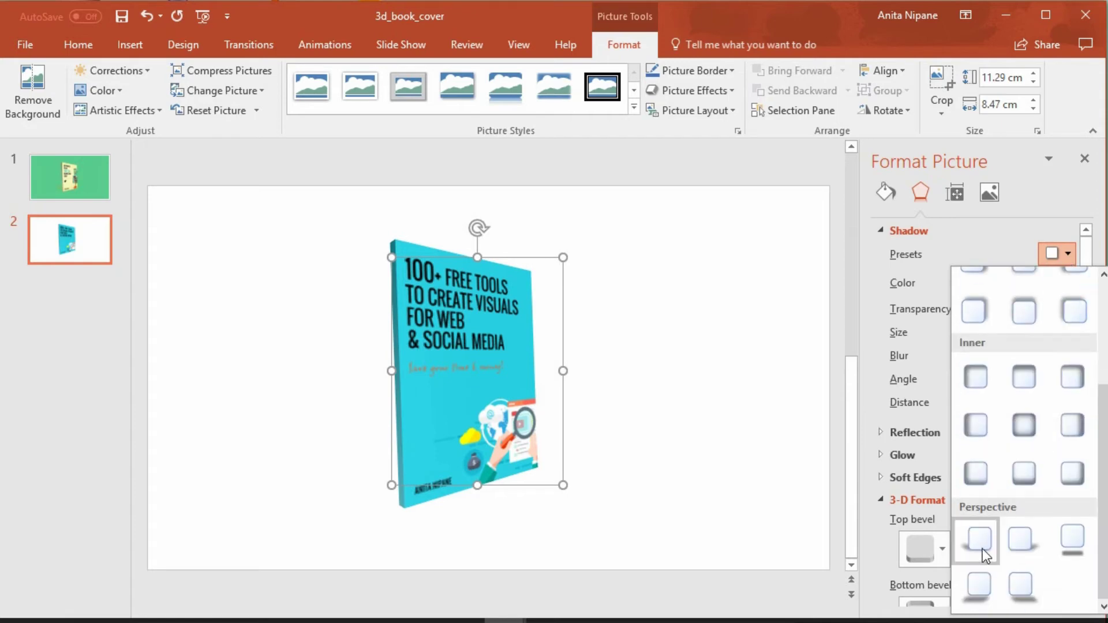
pyautogui.click(979, 552)
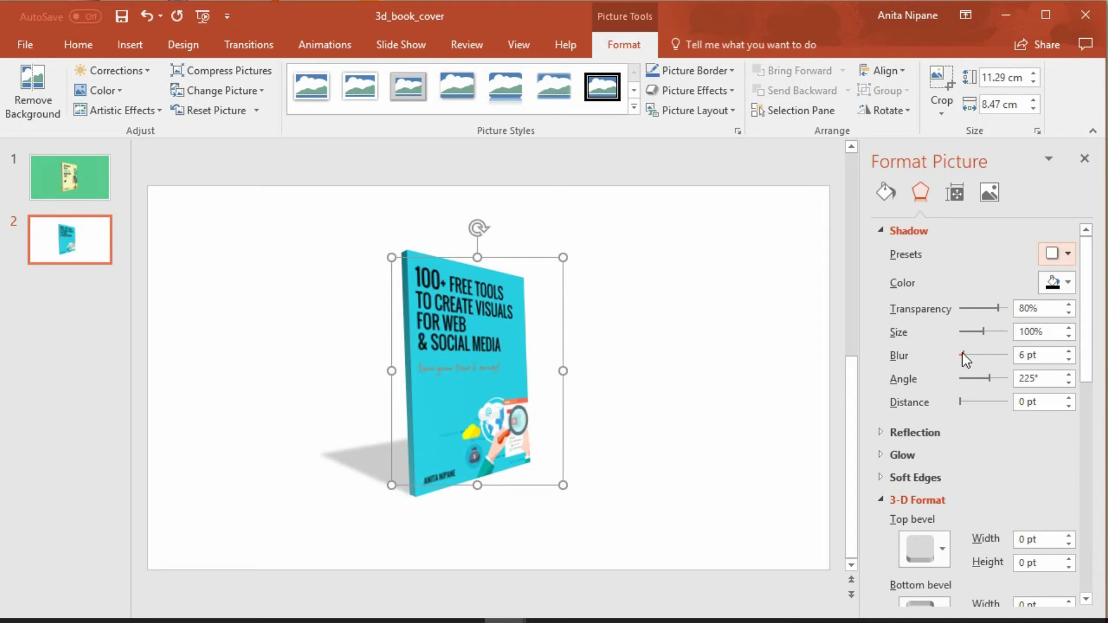
pyautogui.moveTo(964, 354); pyautogui.dragTo(975, 354)
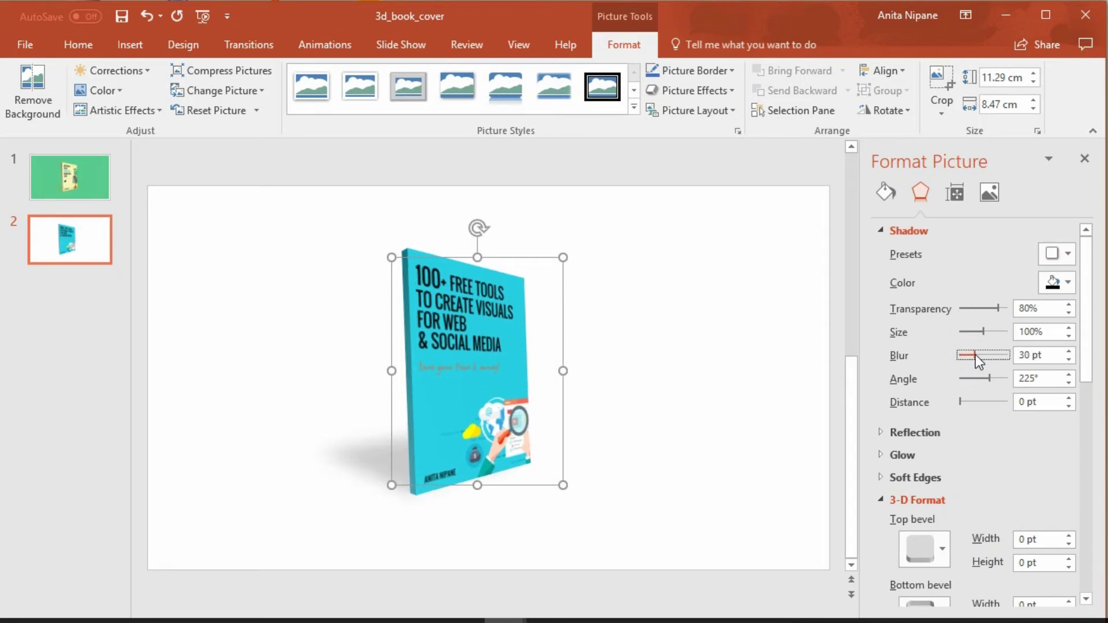
pyautogui.click(1071, 285)
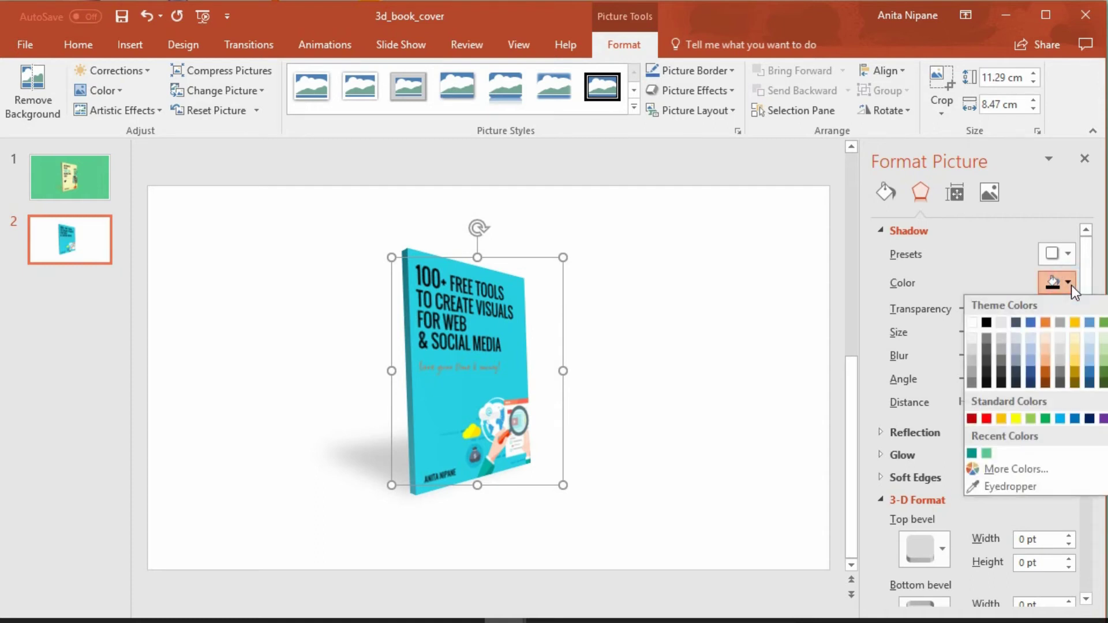
pyautogui.click(971, 453)
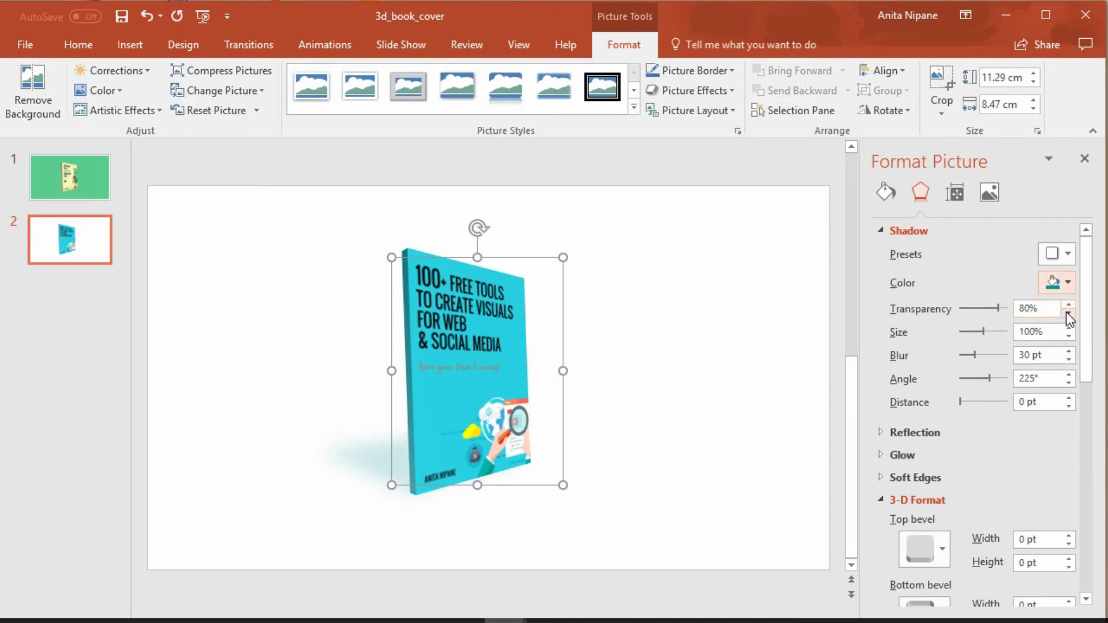
# Step: Set the shadow colour to custom teal RGB 2, 110, 102, then deselect the book
pyautogui.click(1068, 277)
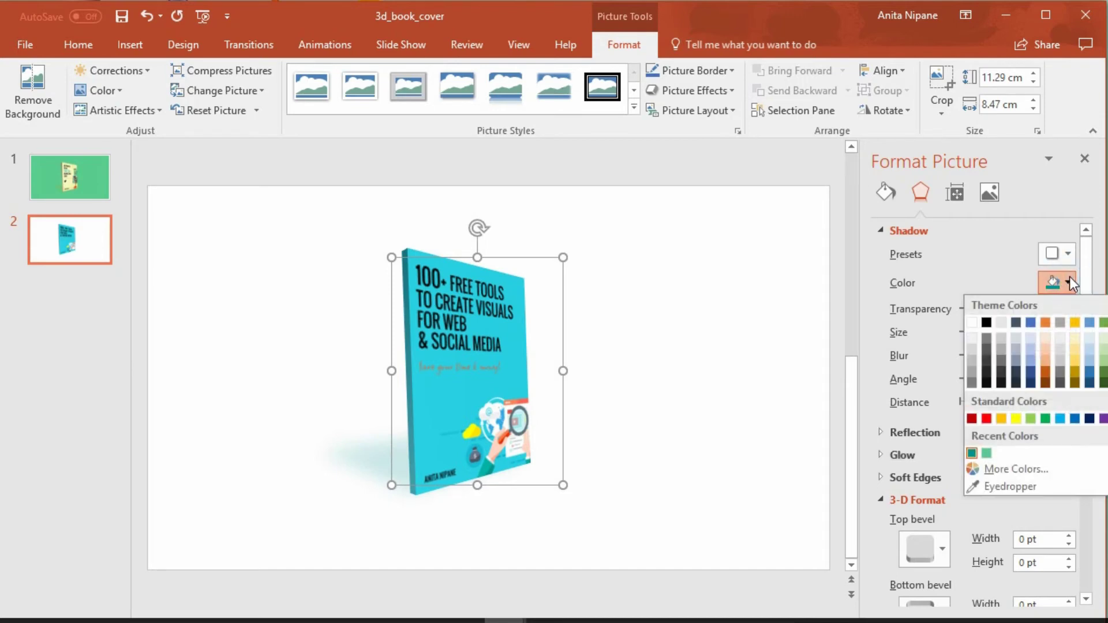
pyautogui.click(1024, 474)
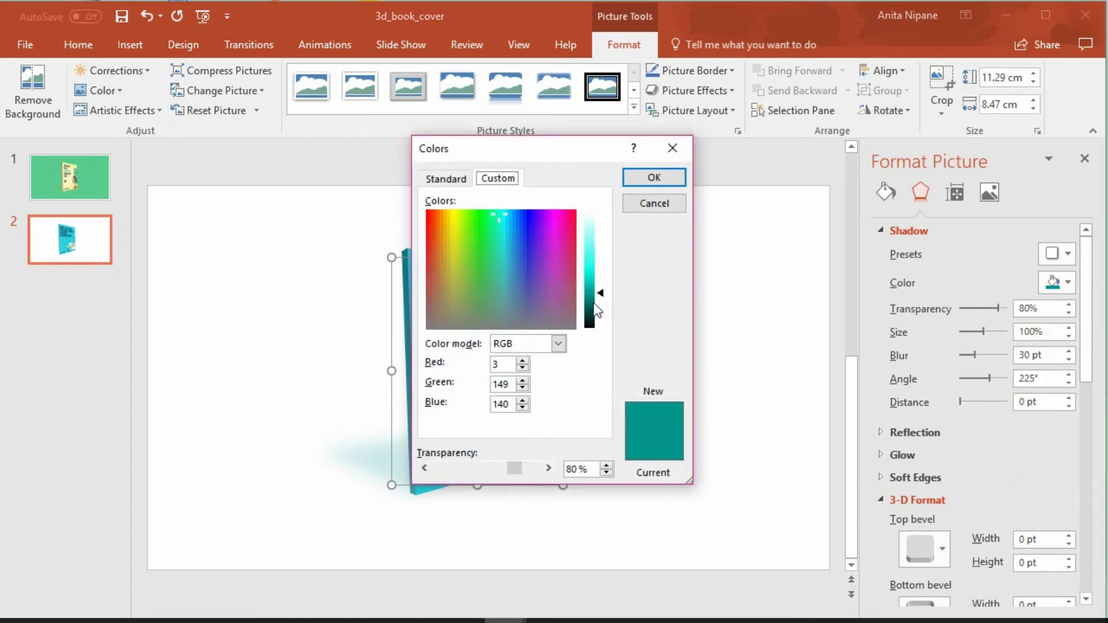
pyautogui.click(592, 303)
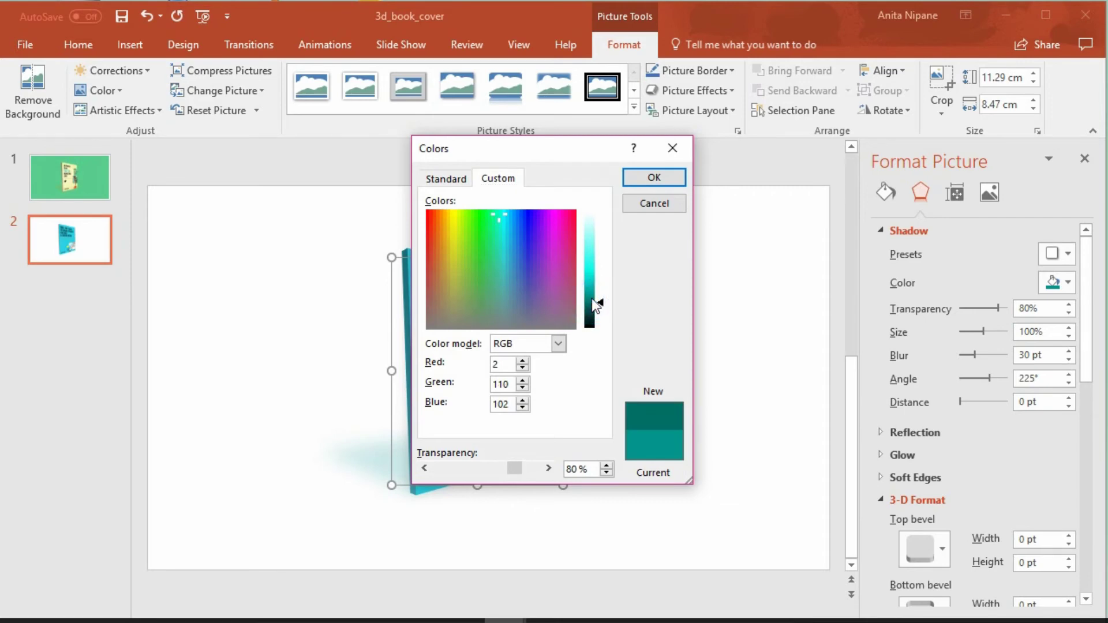
pyautogui.click(662, 185)
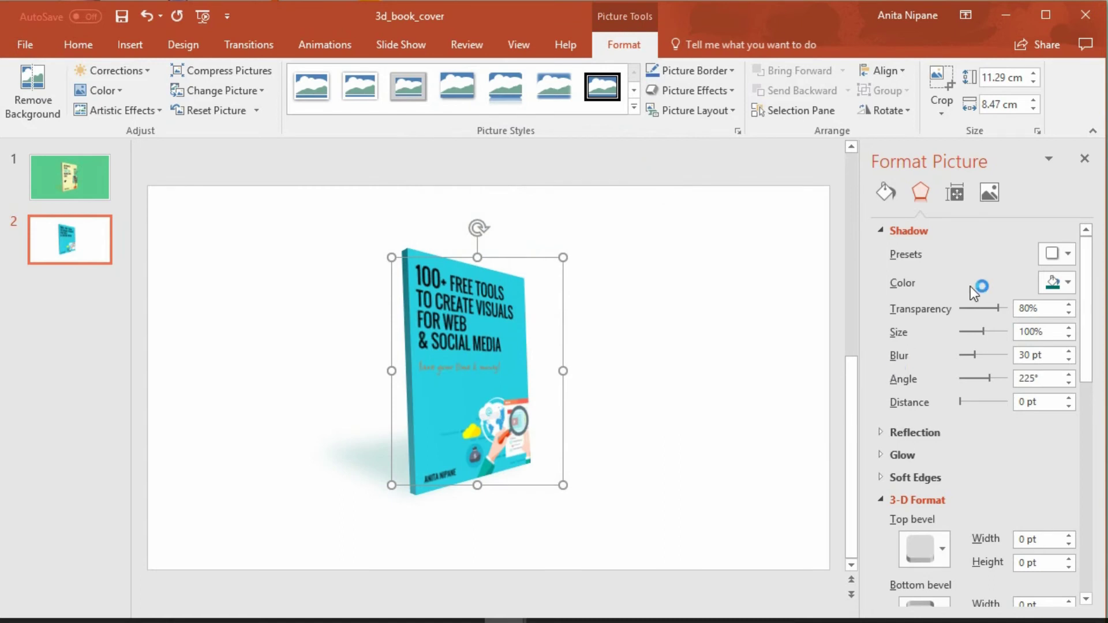
pyautogui.click(614, 360)
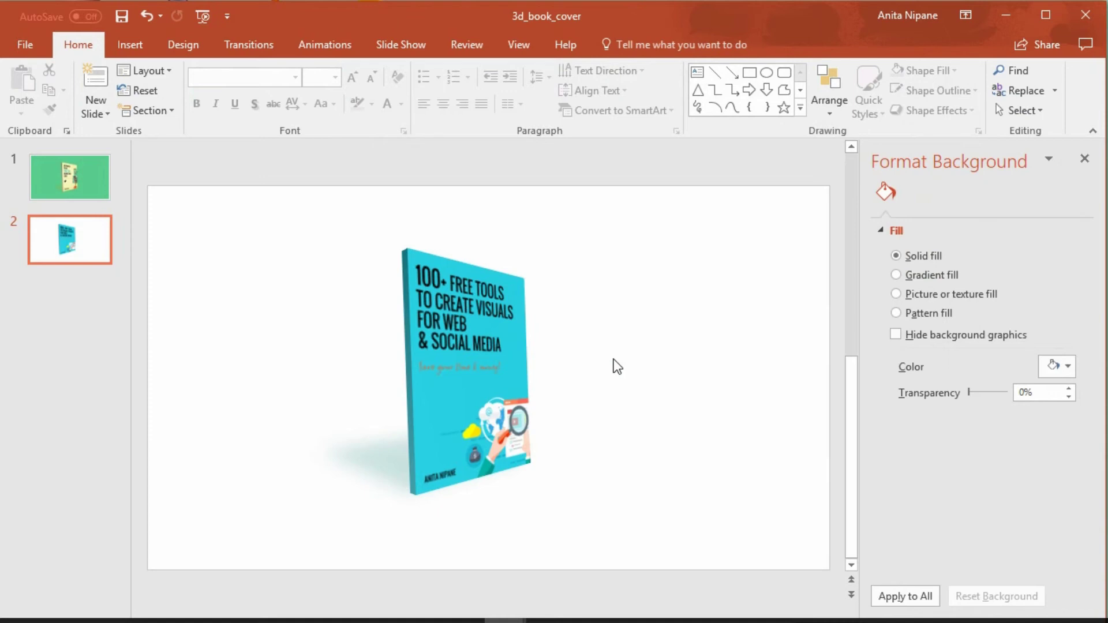
# Step: Export the selected 3-D book as a transparent PNG named vaks_3d into the Tools Book folder
pyautogui.click(480, 353)
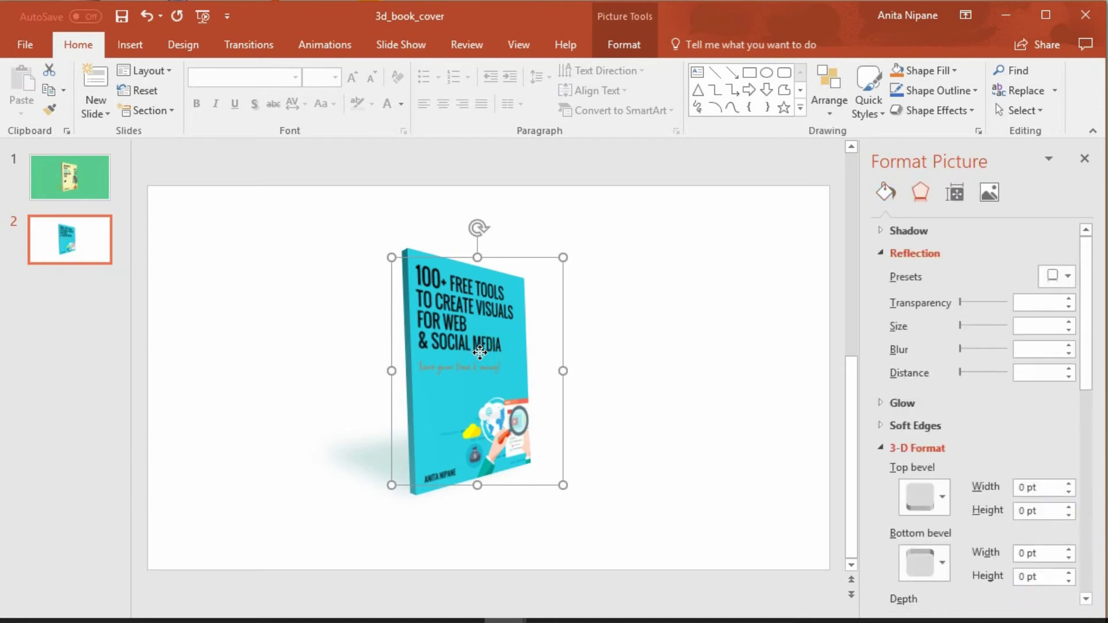
pyautogui.rightClick(481, 354)
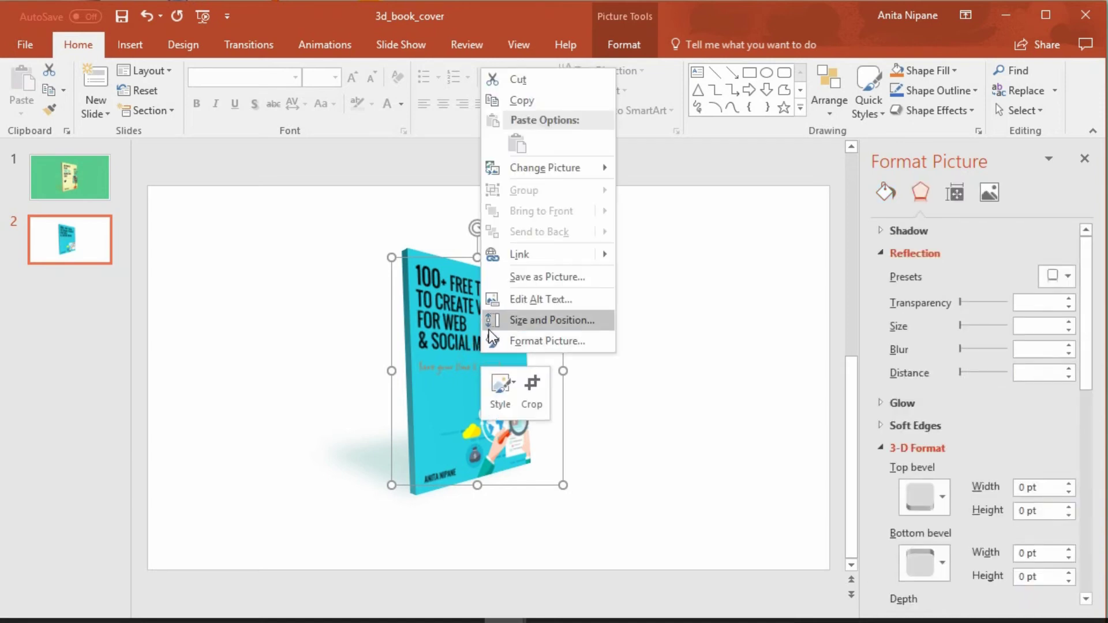
pyautogui.click(527, 279)
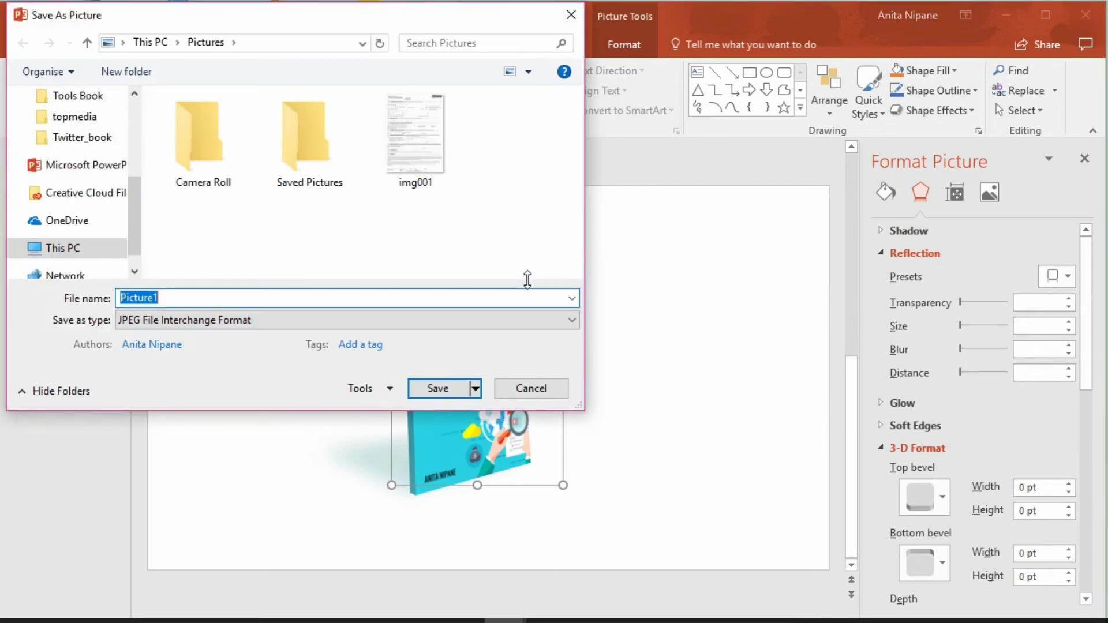
pyautogui.click(412, 320)
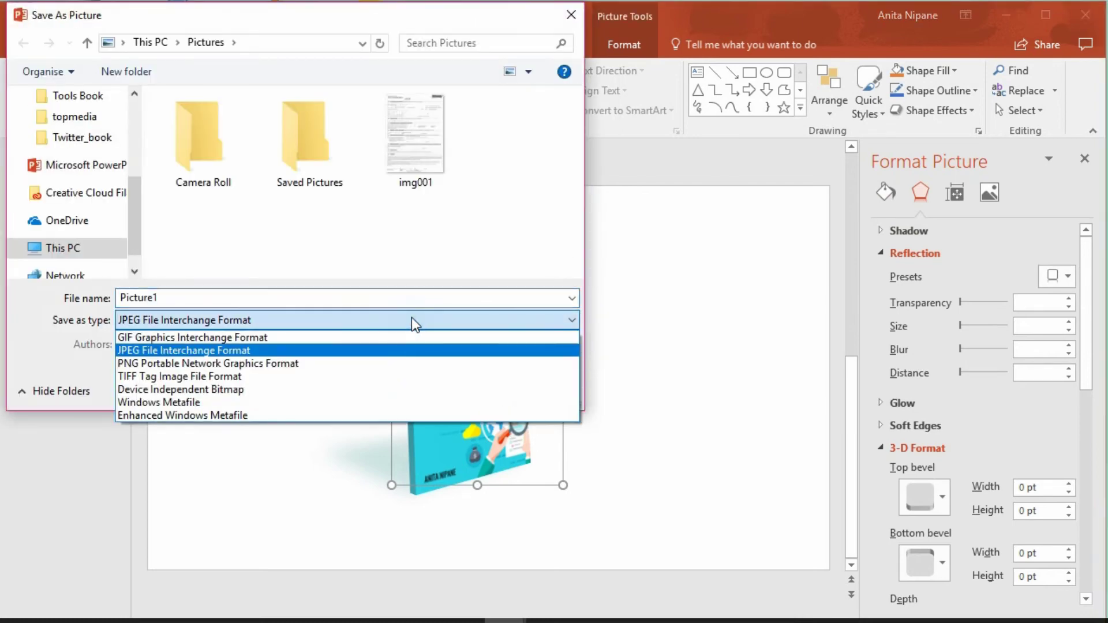
pyautogui.click(324, 365)
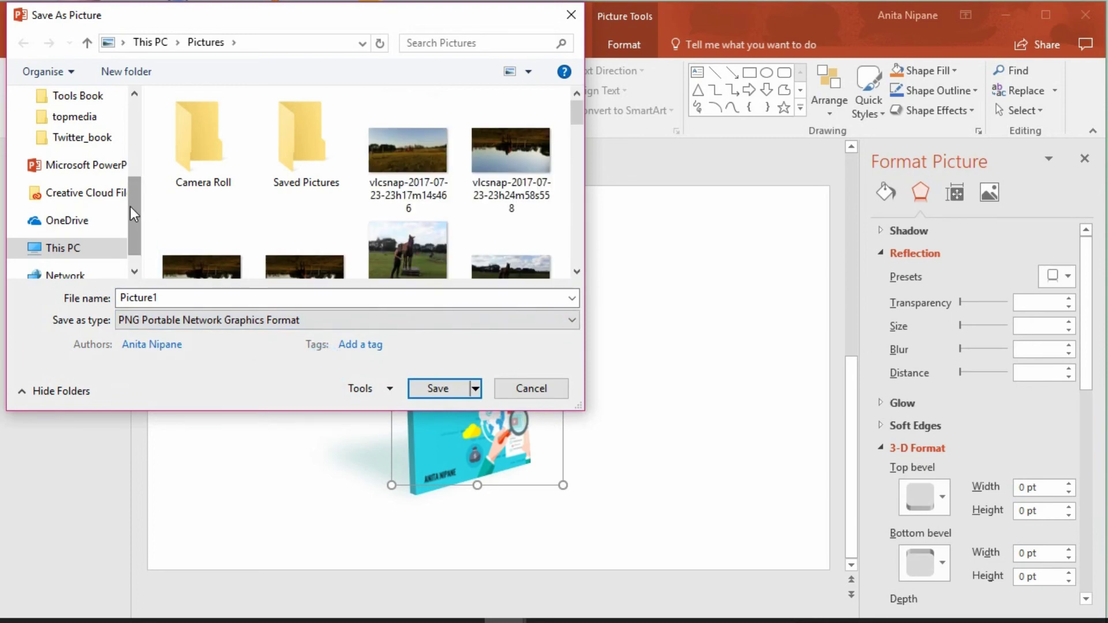
pyautogui.moveTo(133, 213); pyautogui.dragTo(133, 199)
pyautogui.click(103, 118)
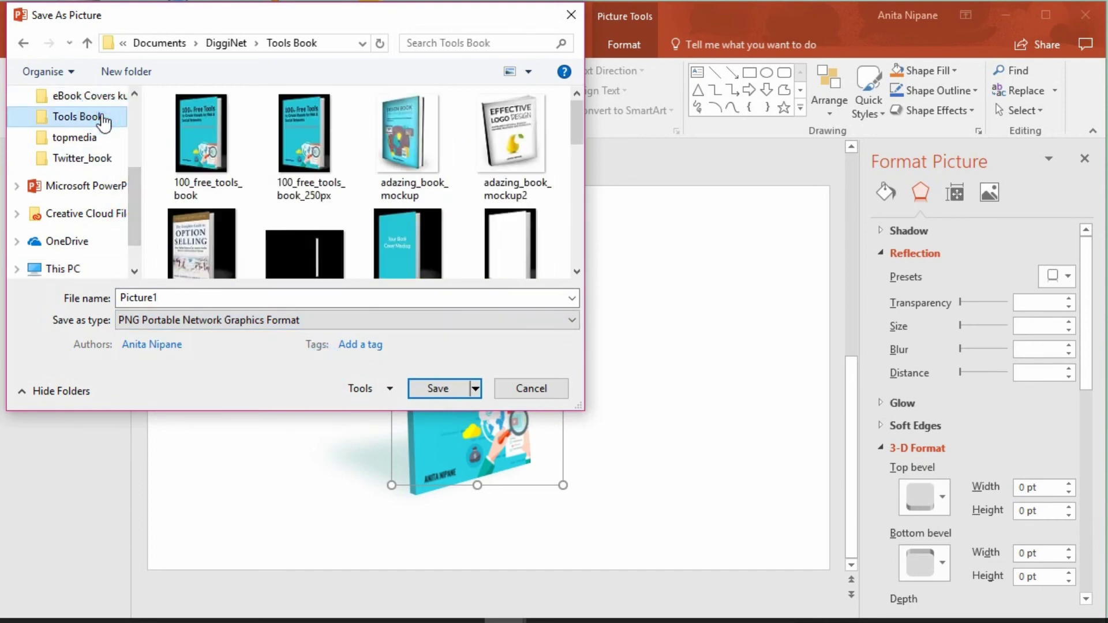
pyautogui.doubleClick(202, 298)
pyautogui.write('vaks')
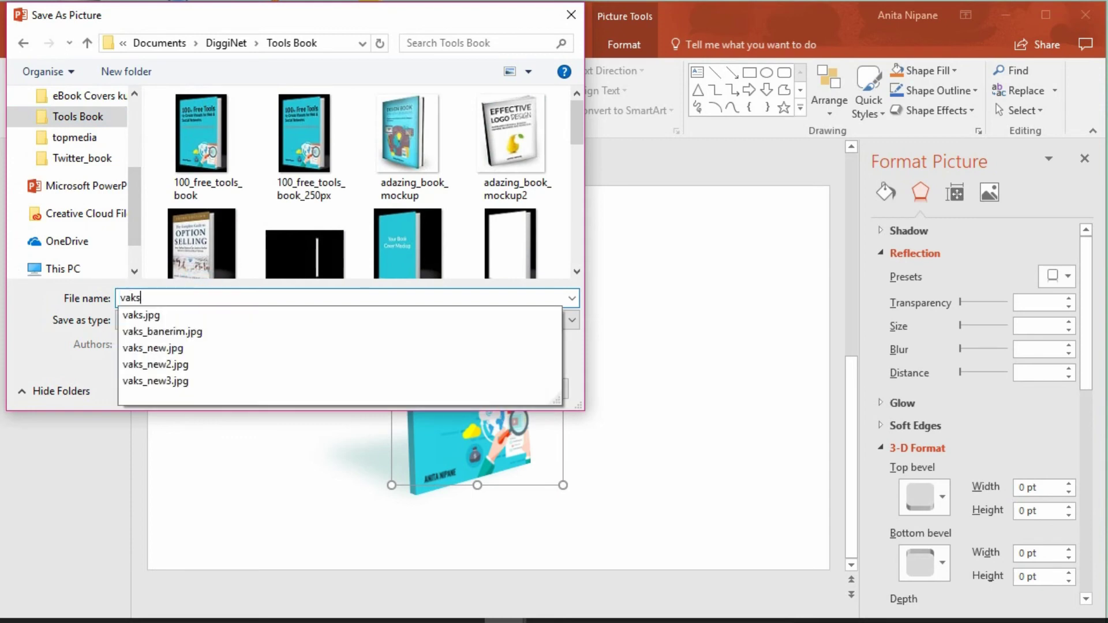
pyautogui.write('_3d')
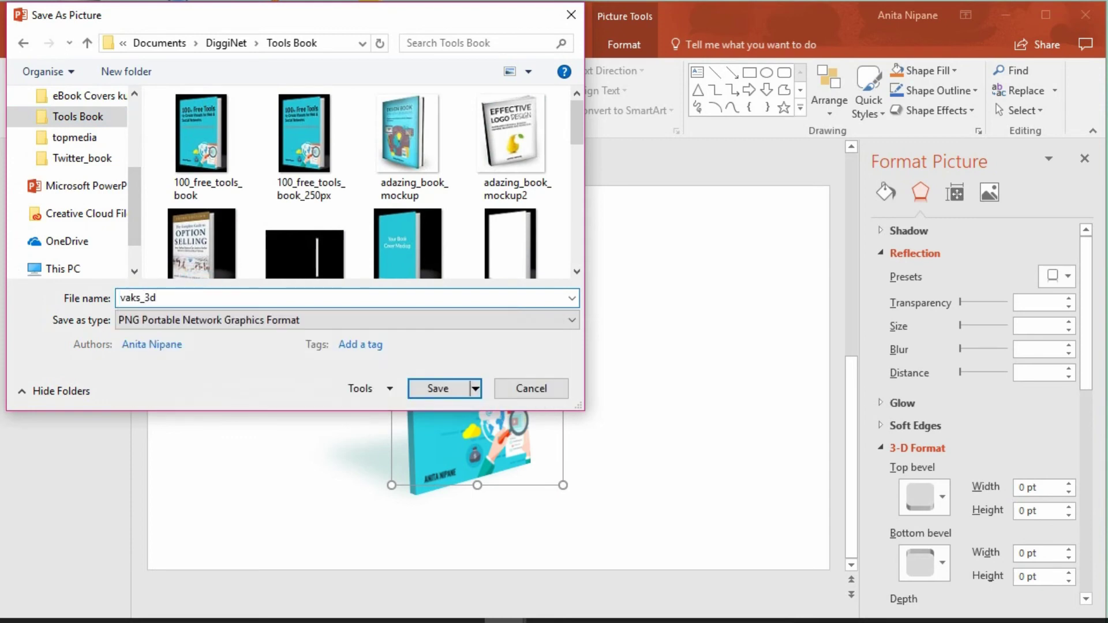
pyautogui.click(462, 388)
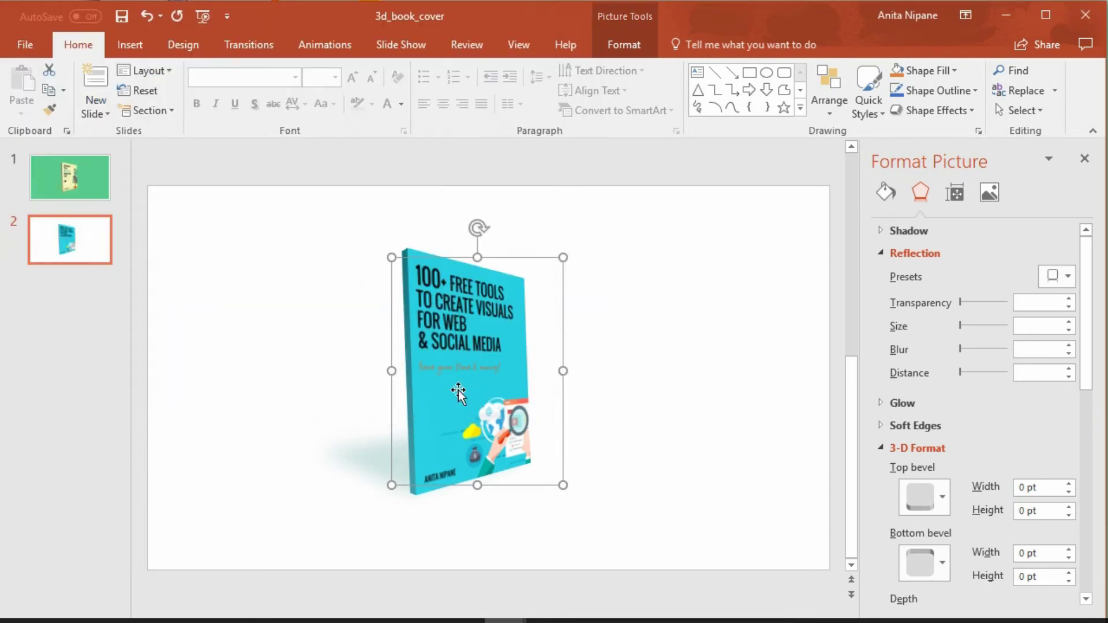
# Step: Insert vaks_3d.png, shrink it to about 14 cm wide and place it beside the first book
pyautogui.click(609, 363)
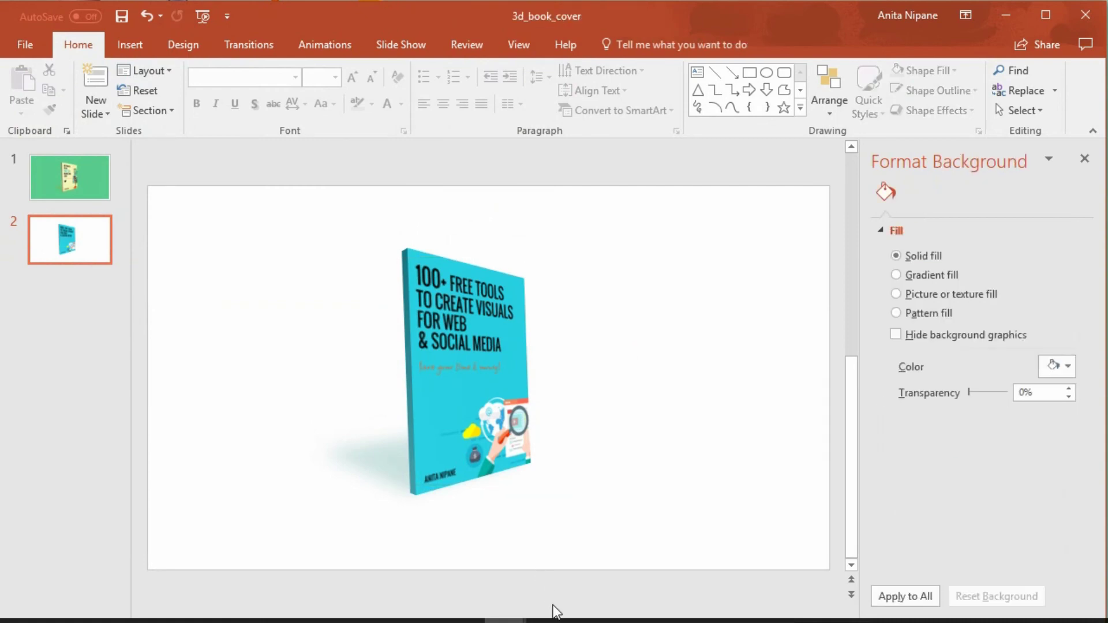
pyautogui.click(119, 41)
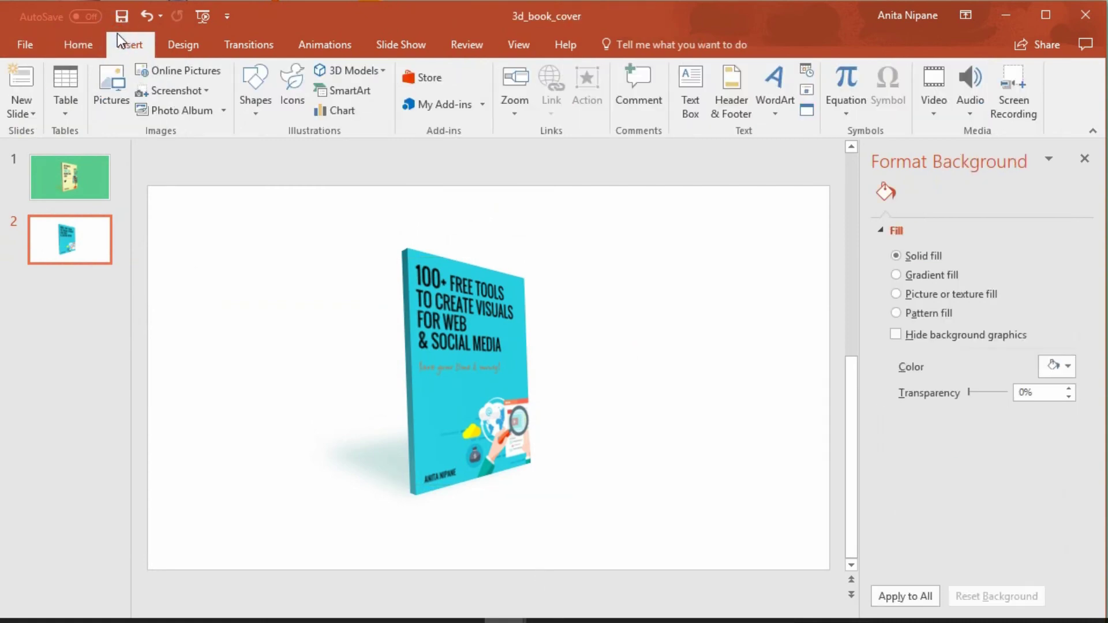
pyautogui.click(111, 81)
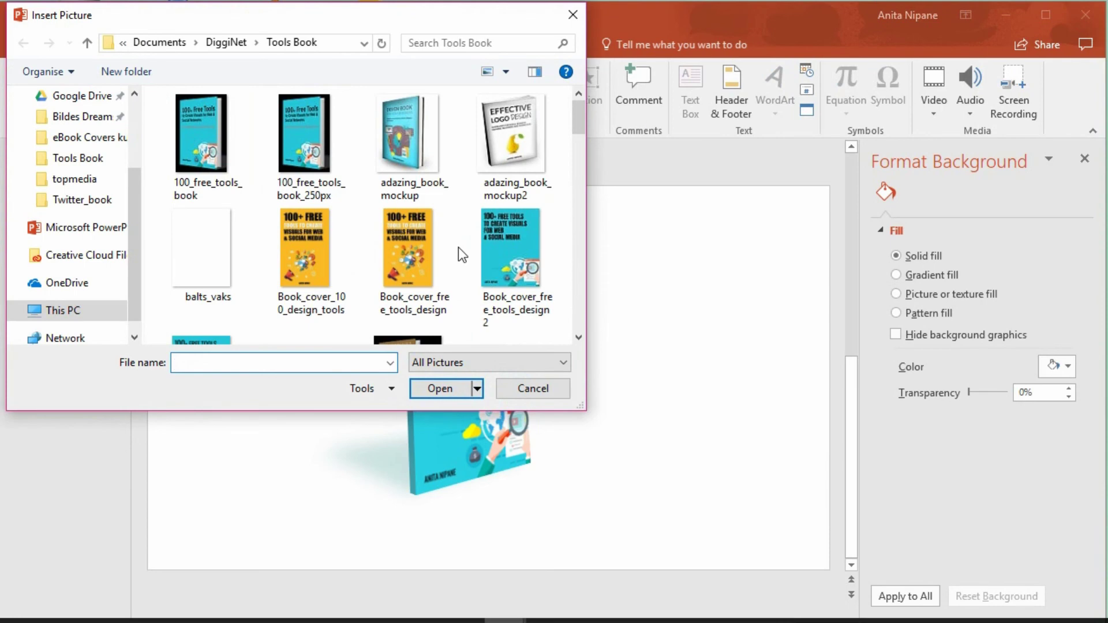
pyautogui.write('va')
pyautogui.click(226, 390)
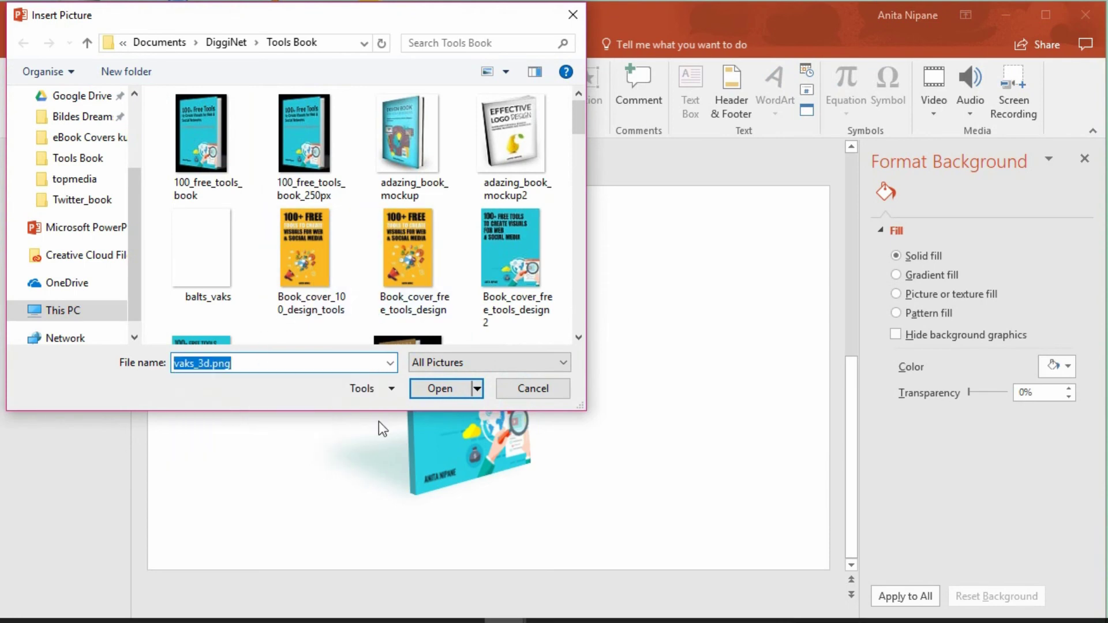
pyautogui.click(446, 389)
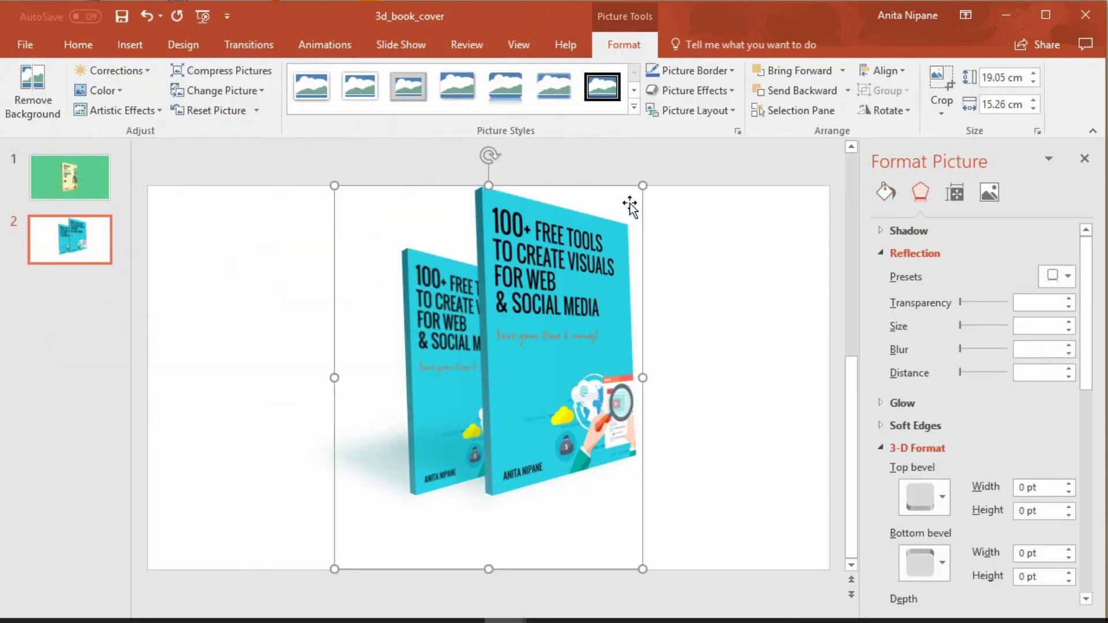
pyautogui.moveTo(642, 185); pyautogui.dragTo(564, 285)
pyautogui.moveTo(489, 390); pyautogui.dragTo(694, 362)
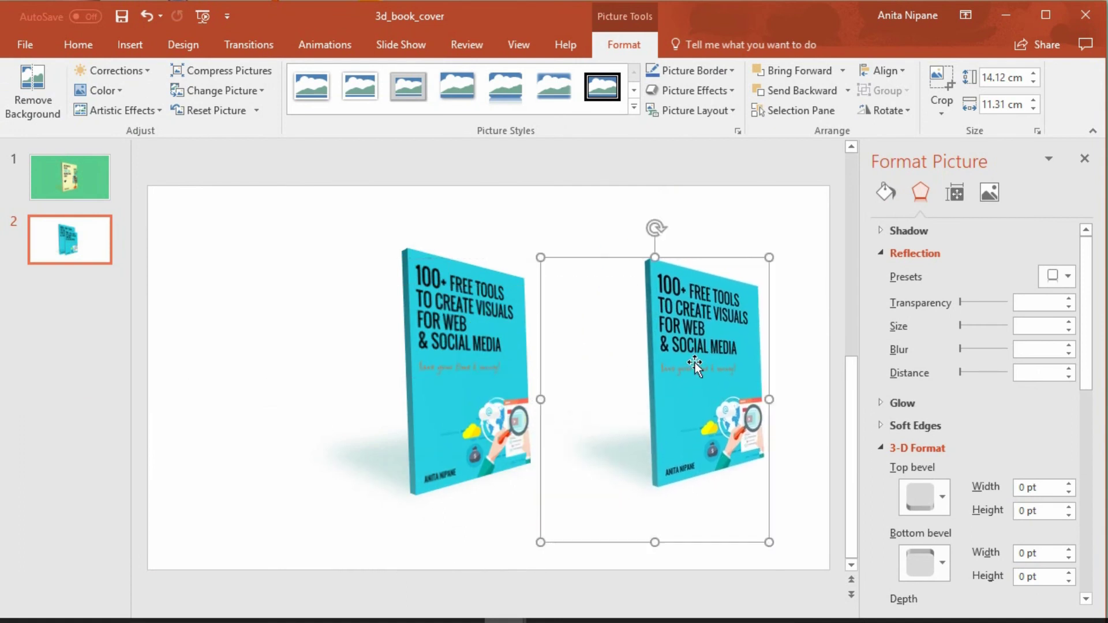
# Step: Turn slide 2's background golden yellow, then go to slide 1
pyautogui.click(805, 221)
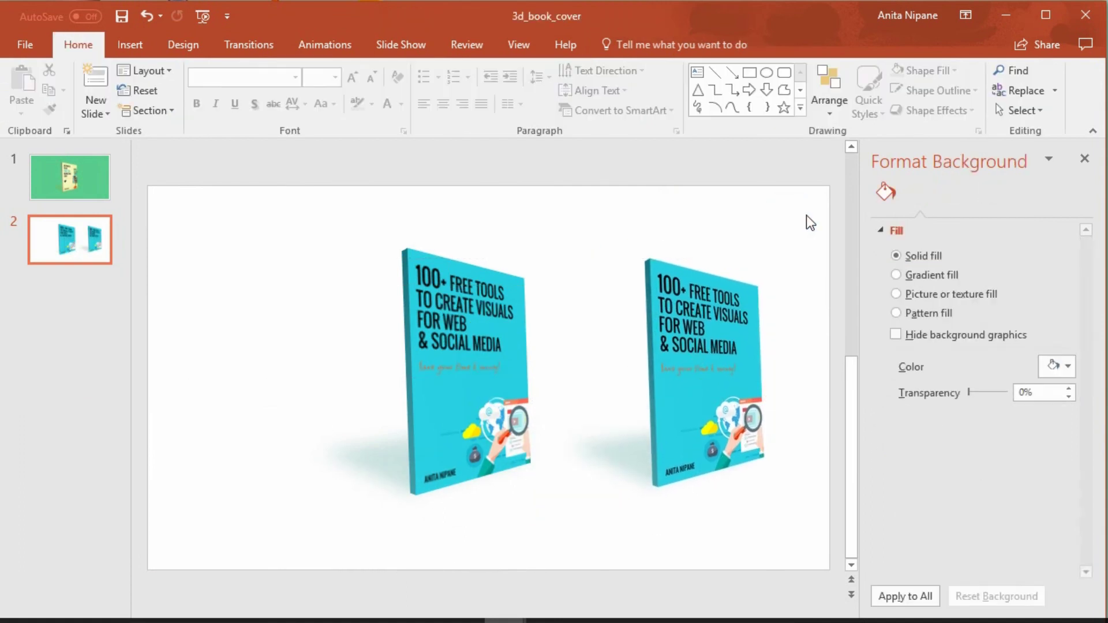
pyautogui.click(1066, 367)
pyautogui.click(1004, 520)
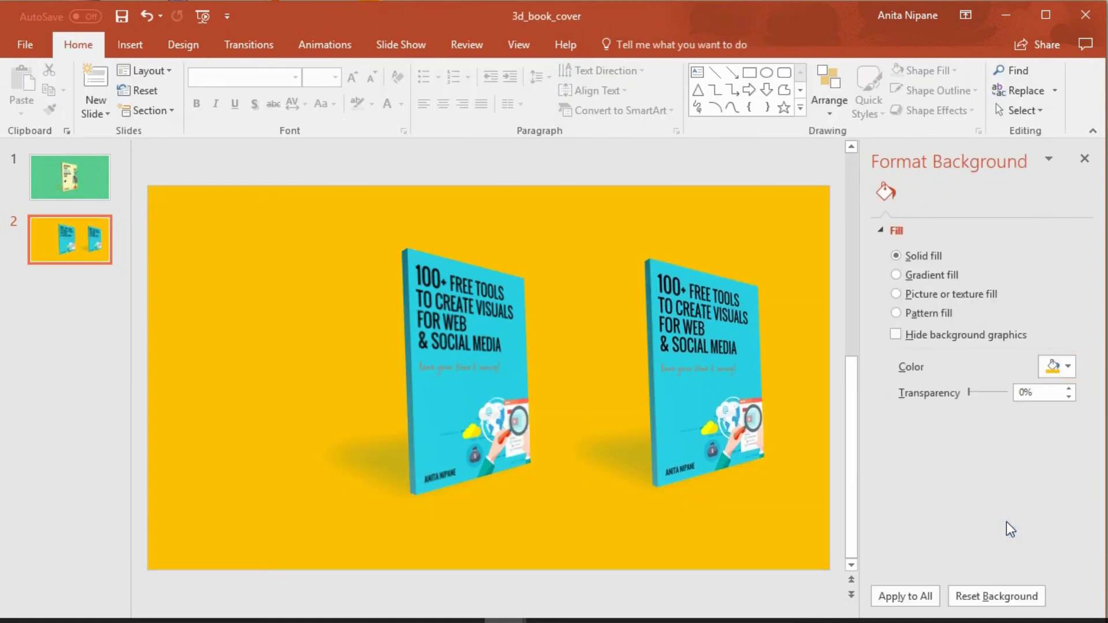
pyautogui.click(73, 173)
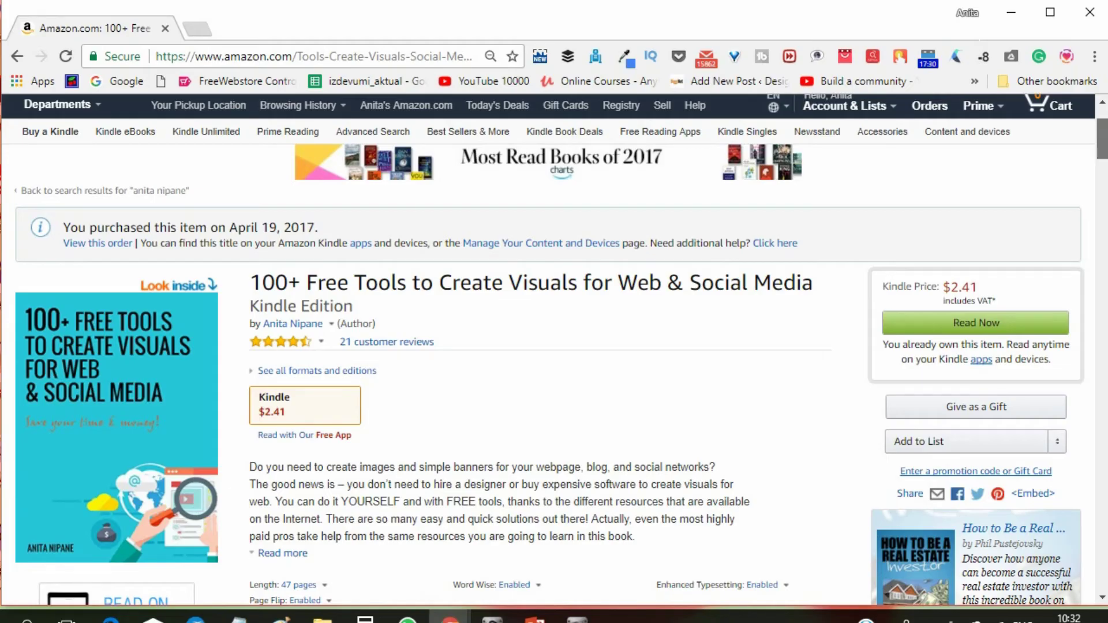
# Step: Scroll down the Amazon page for 100+ Free Tools to Create Visuals for Web & Social Media
pyautogui.scroll(-1, 553, 346)
pyautogui.scroll(-1, 554, 346)
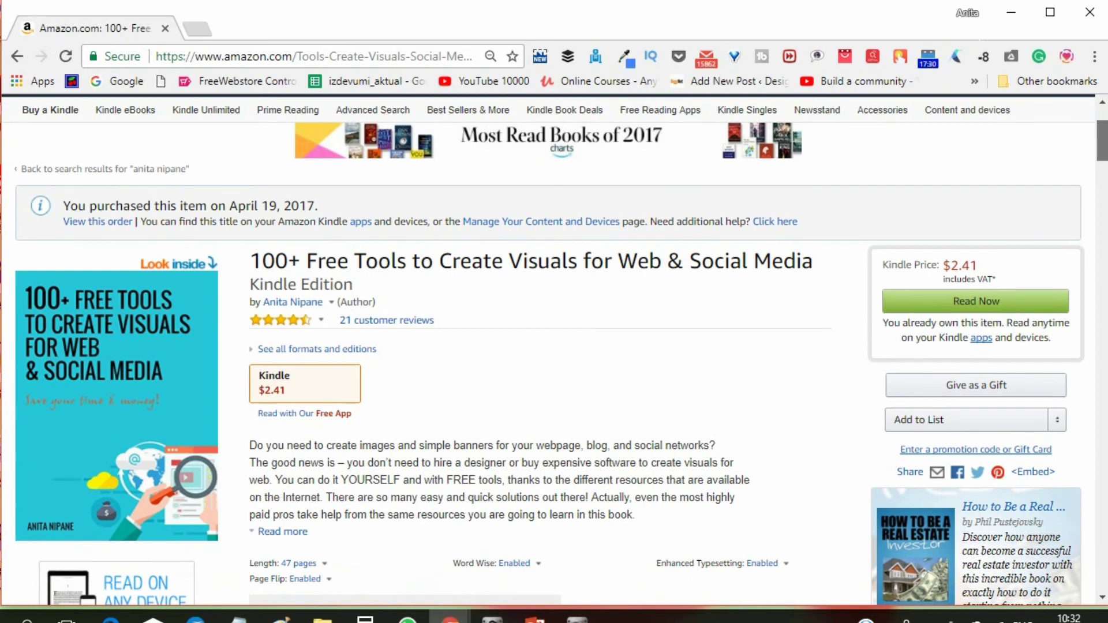
pyautogui.scroll(-1, 554, 346)
pyautogui.scroll(-1, 554, 346)
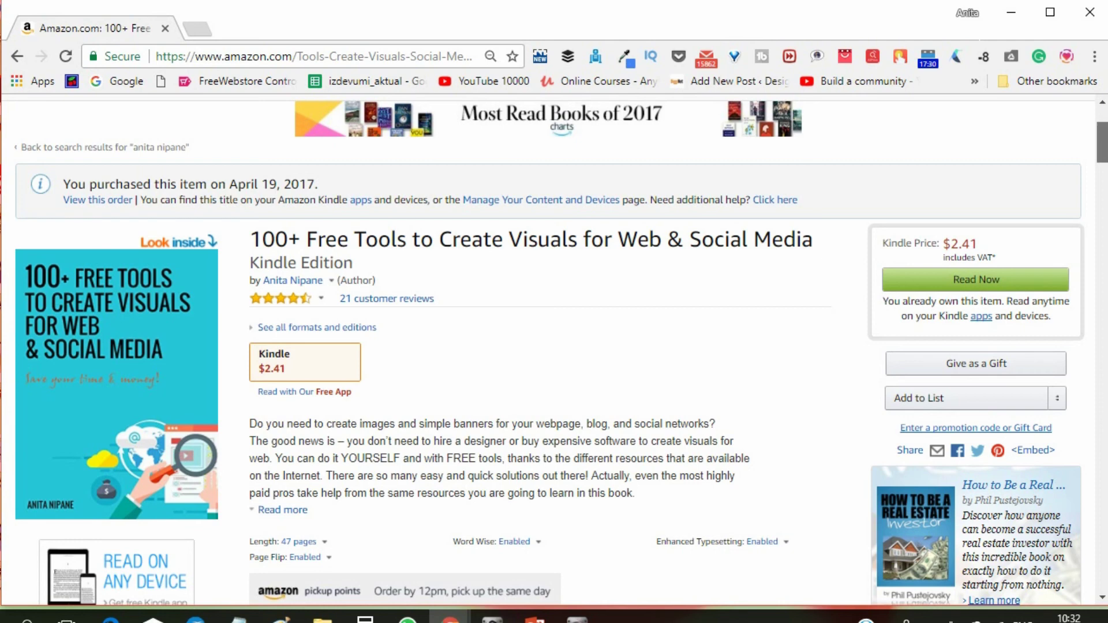
pyautogui.scroll(-1, 554, 346)
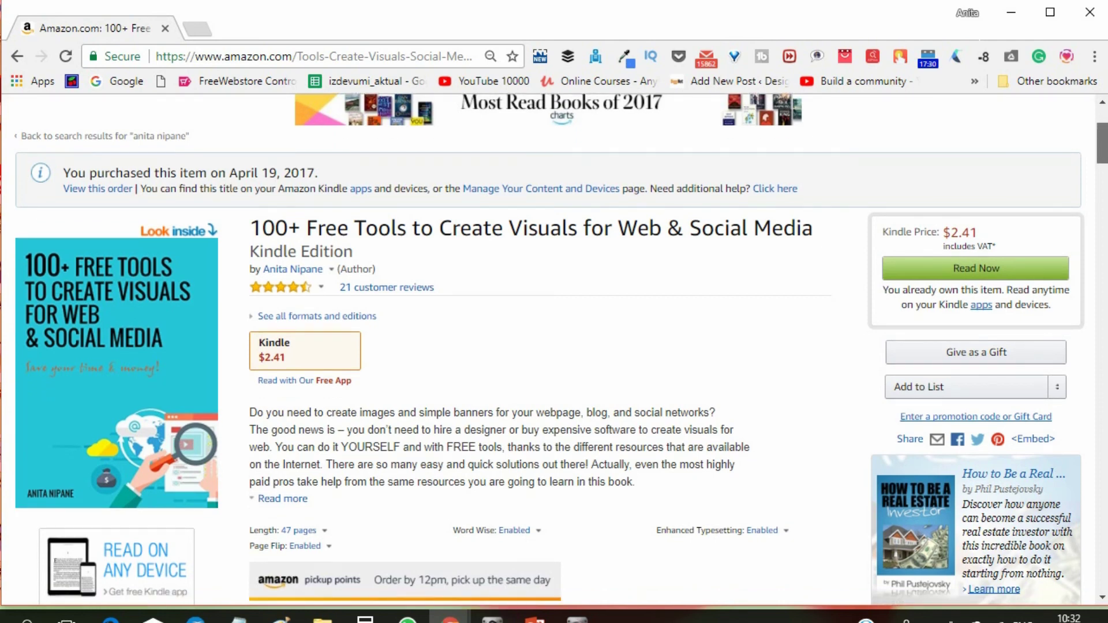